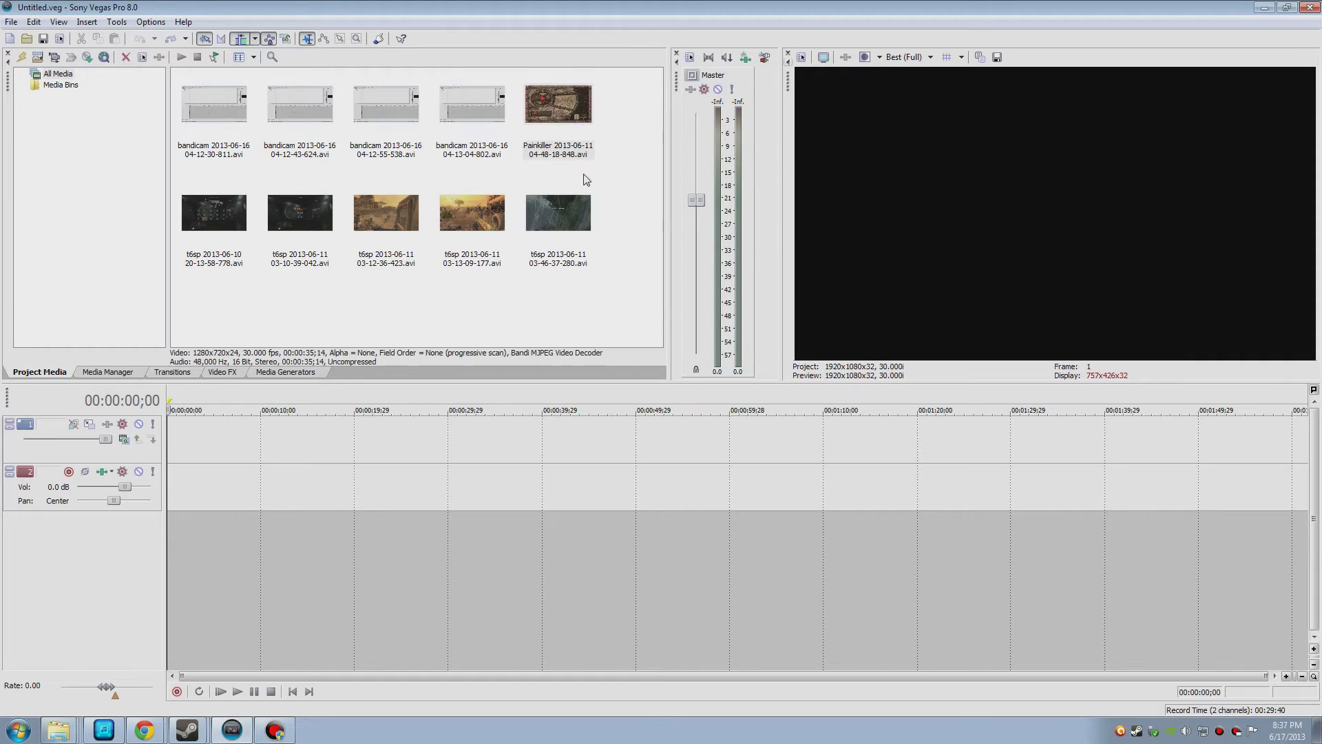
Step: Place the Painkiller clip and the three t6sp clips on separate stacked tracks, all starting at time zero, with reduced track heights
drag(554, 97, 181, 451)
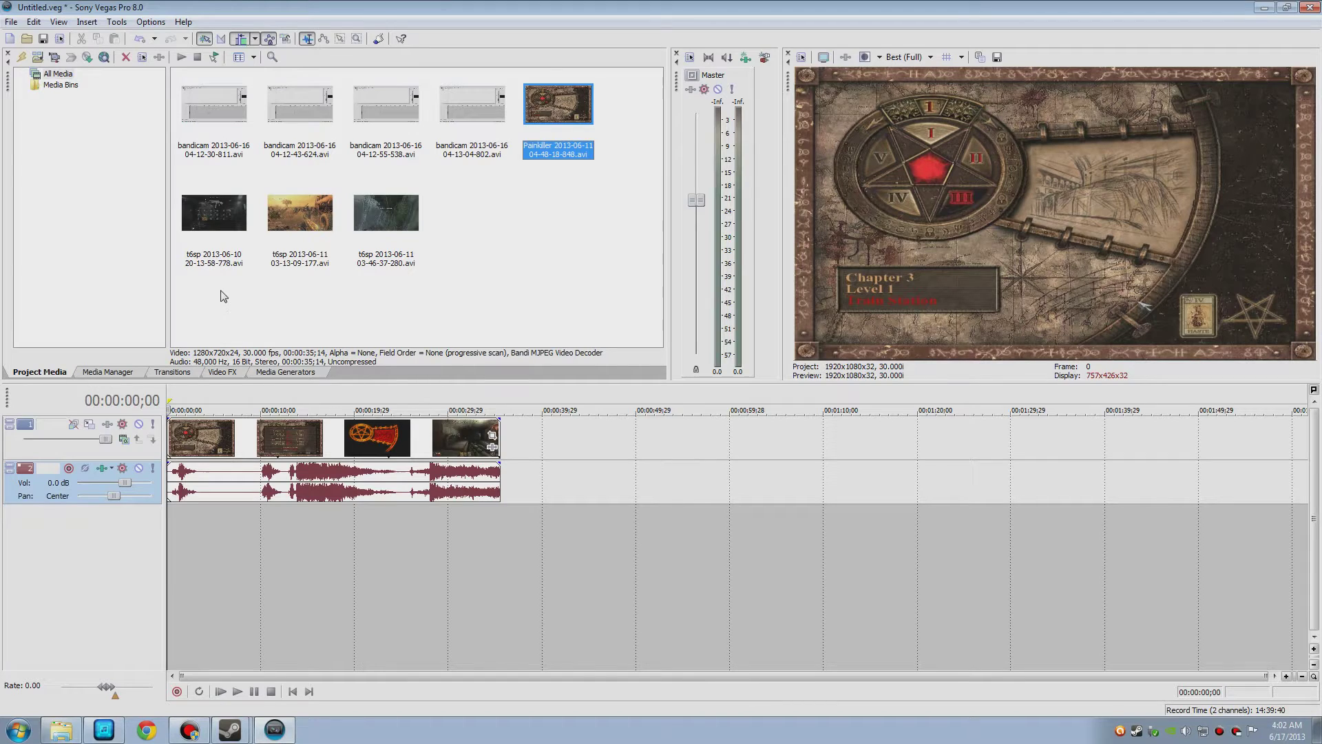
drag(196, 203, 176, 527)
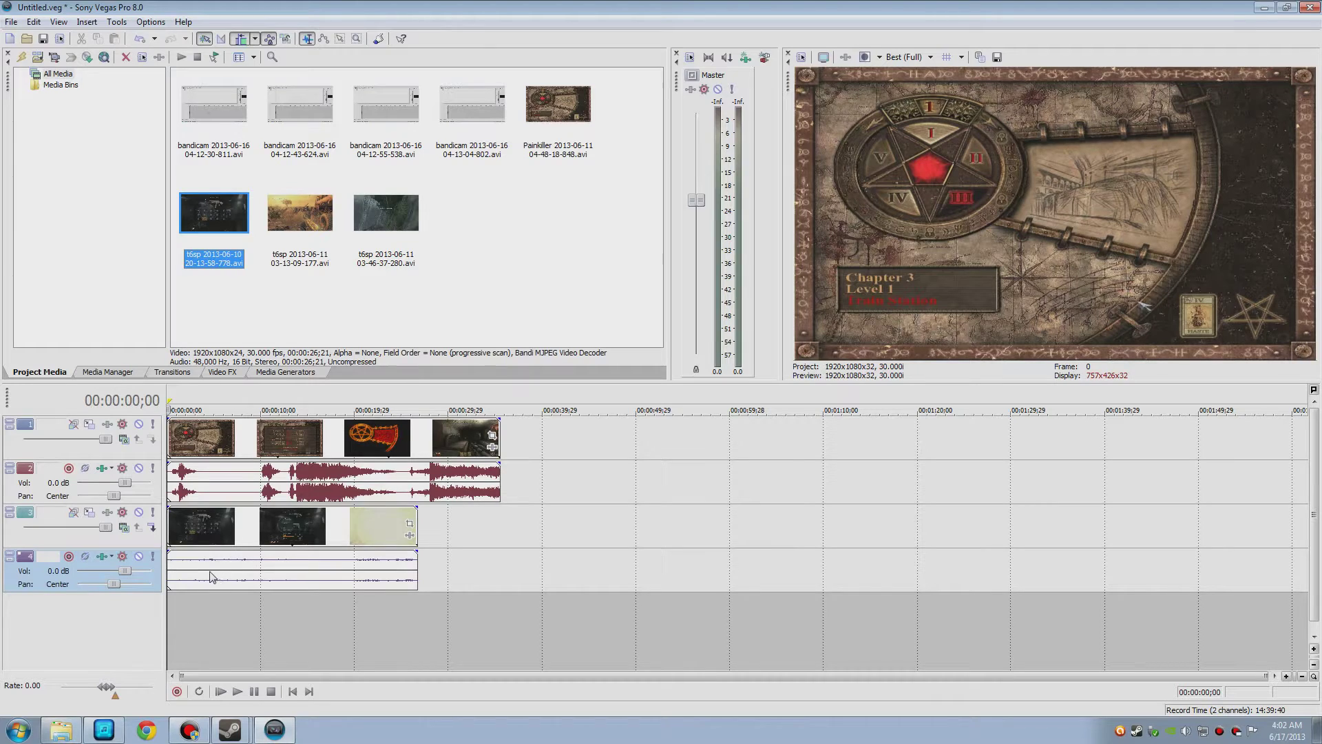
drag(288, 218, 172, 620)
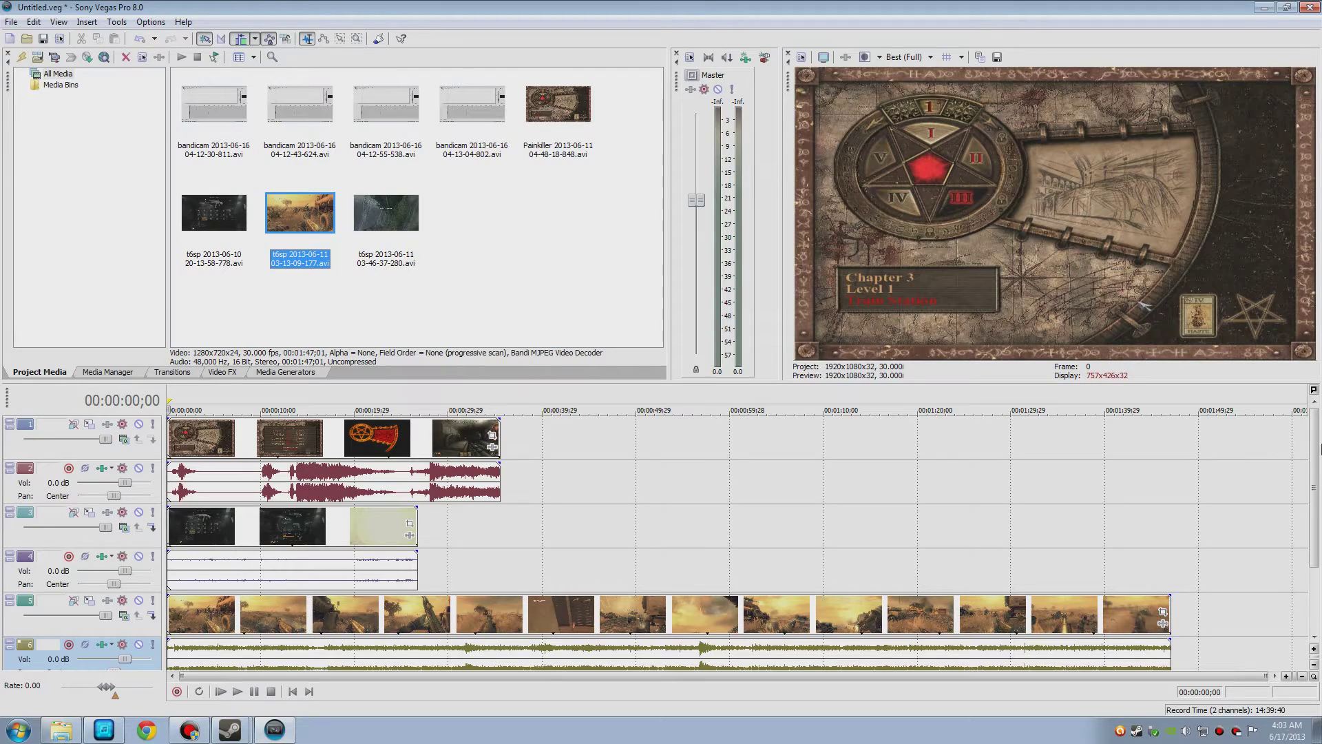
drag(1314, 445, 1300, 576)
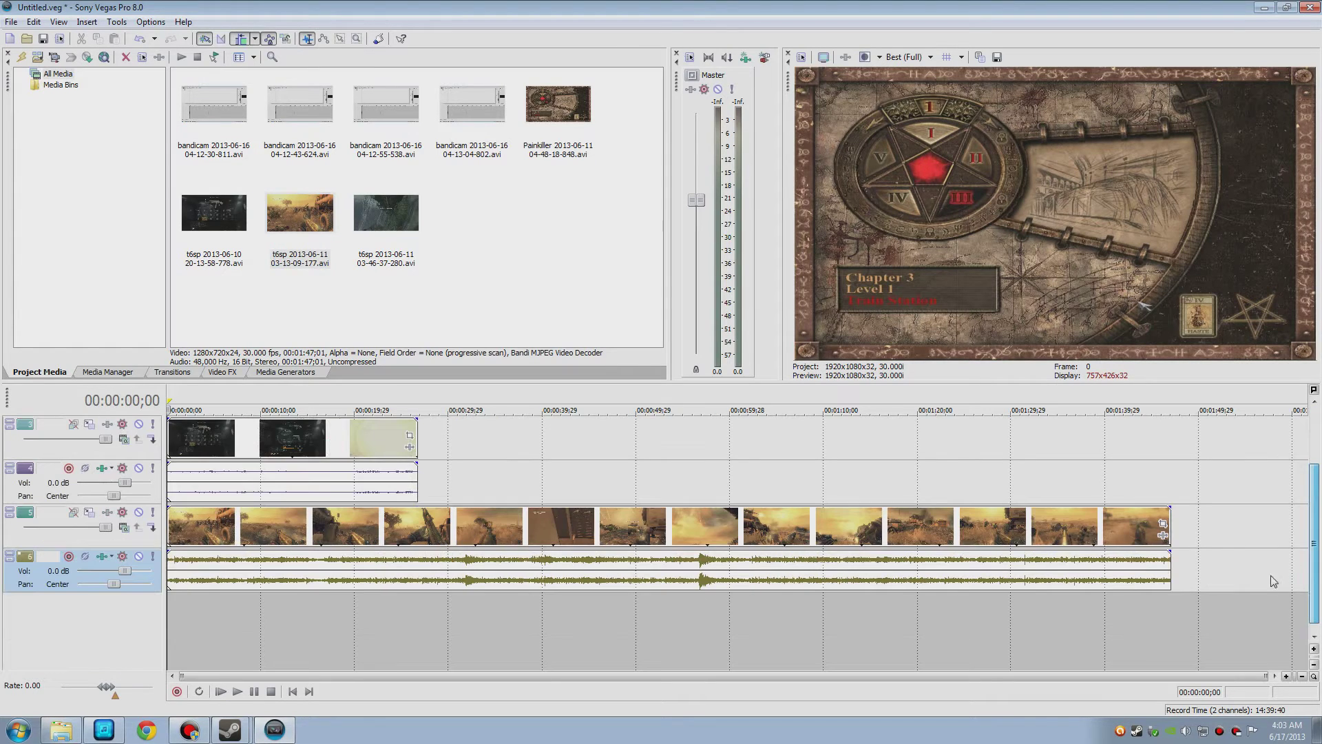
drag(386, 213, 168, 637)
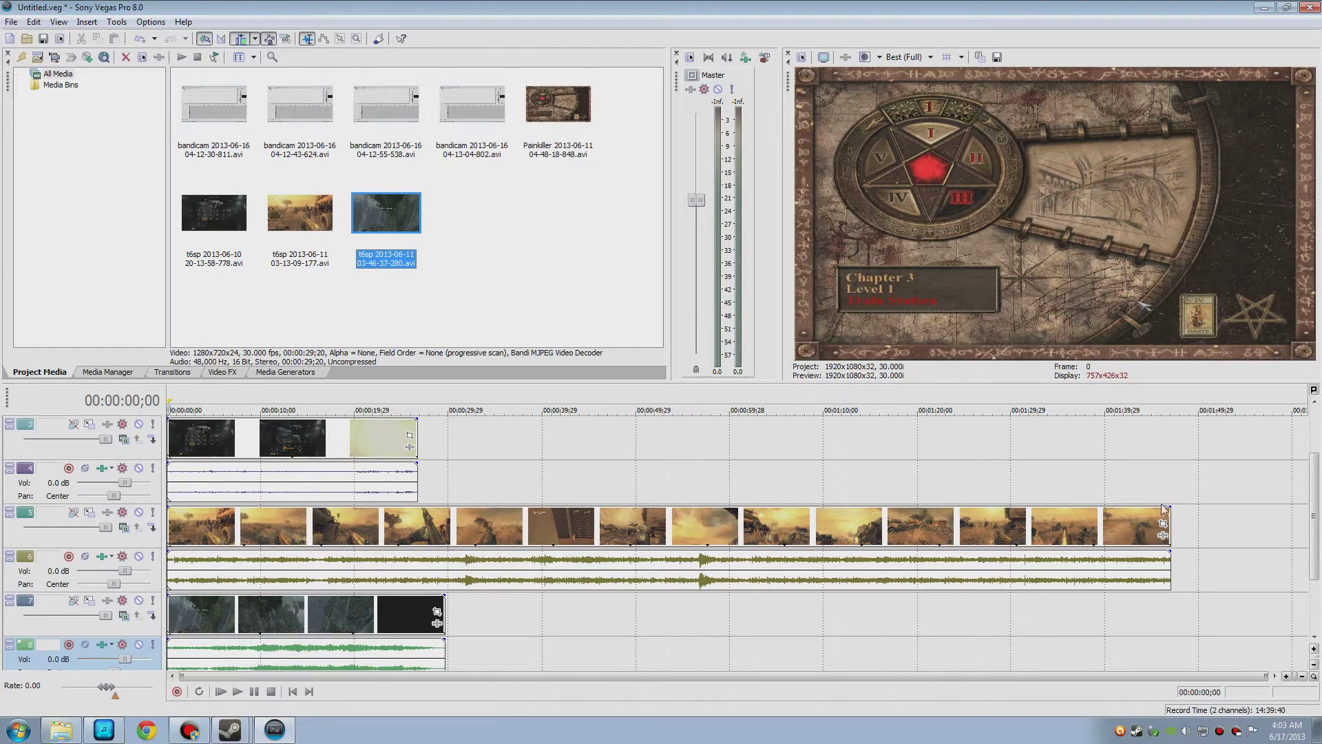
click(1315, 666)
click(1315, 667)
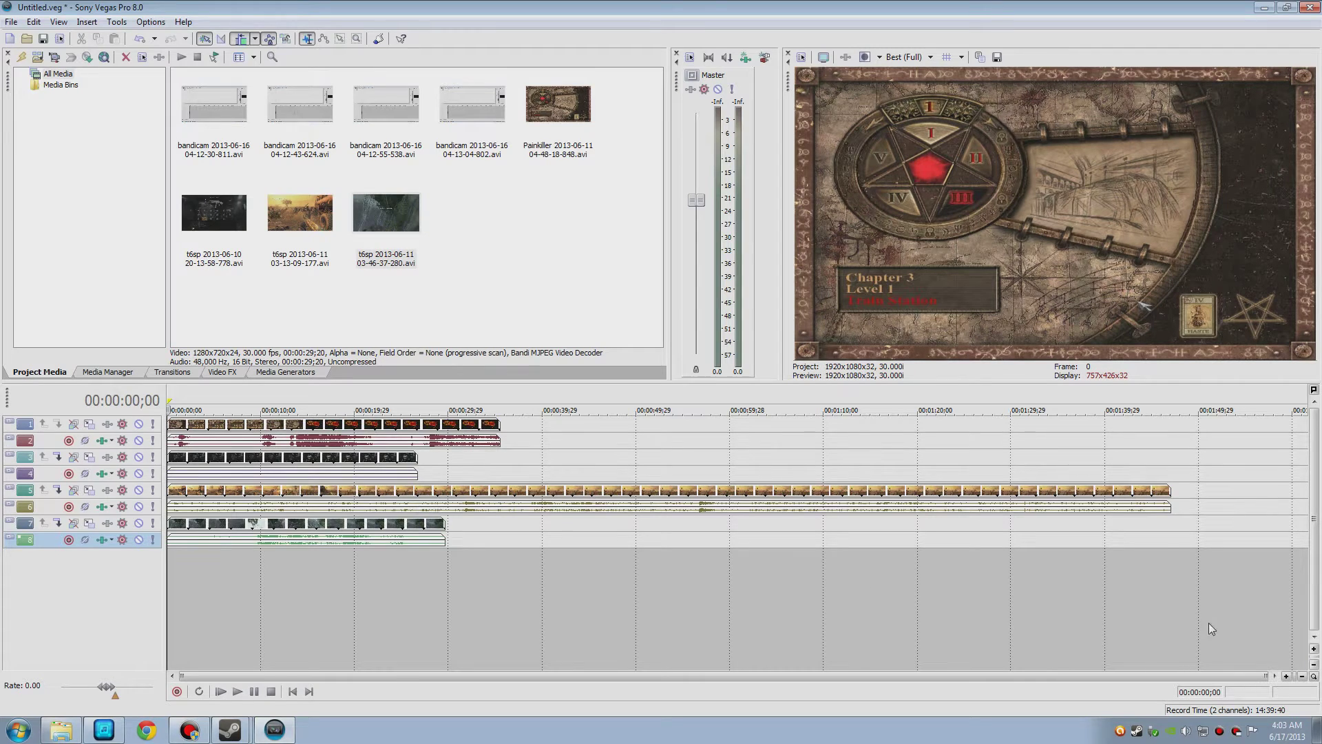
click(1314, 650)
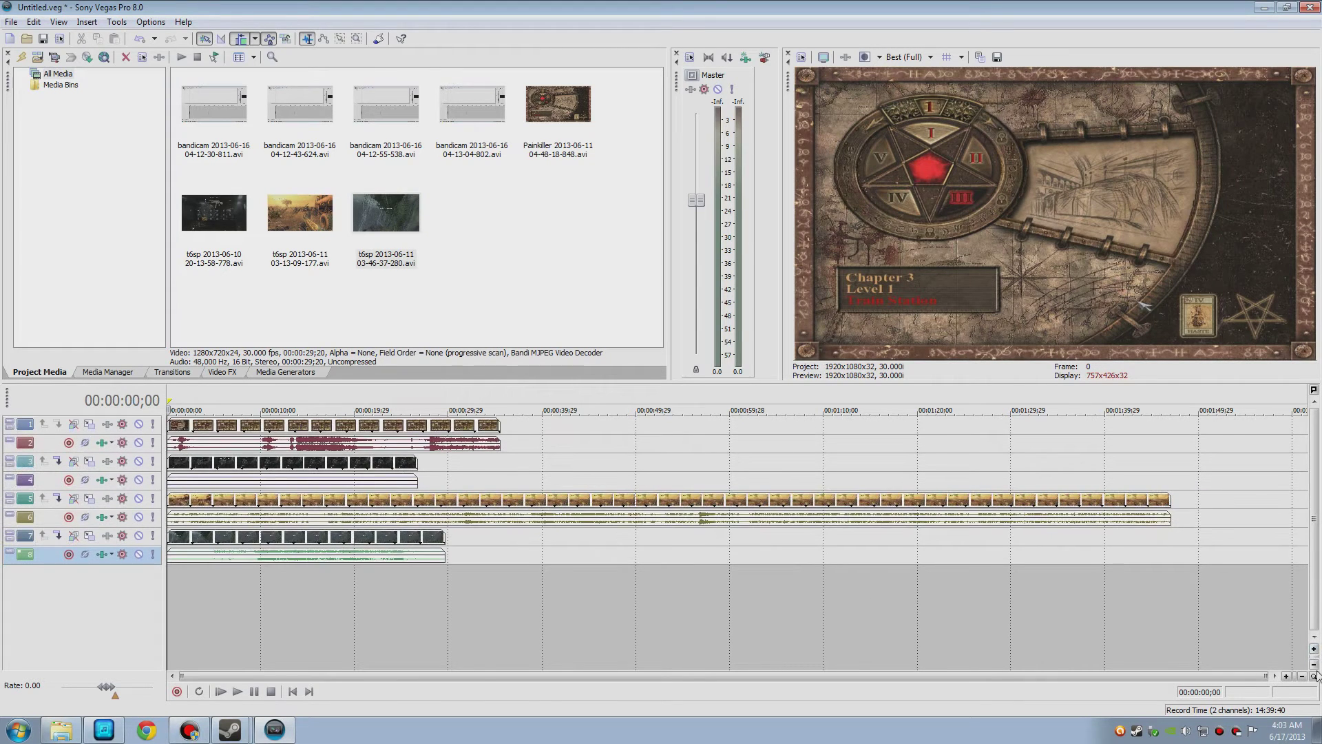
click(1314, 665)
click(1314, 665)
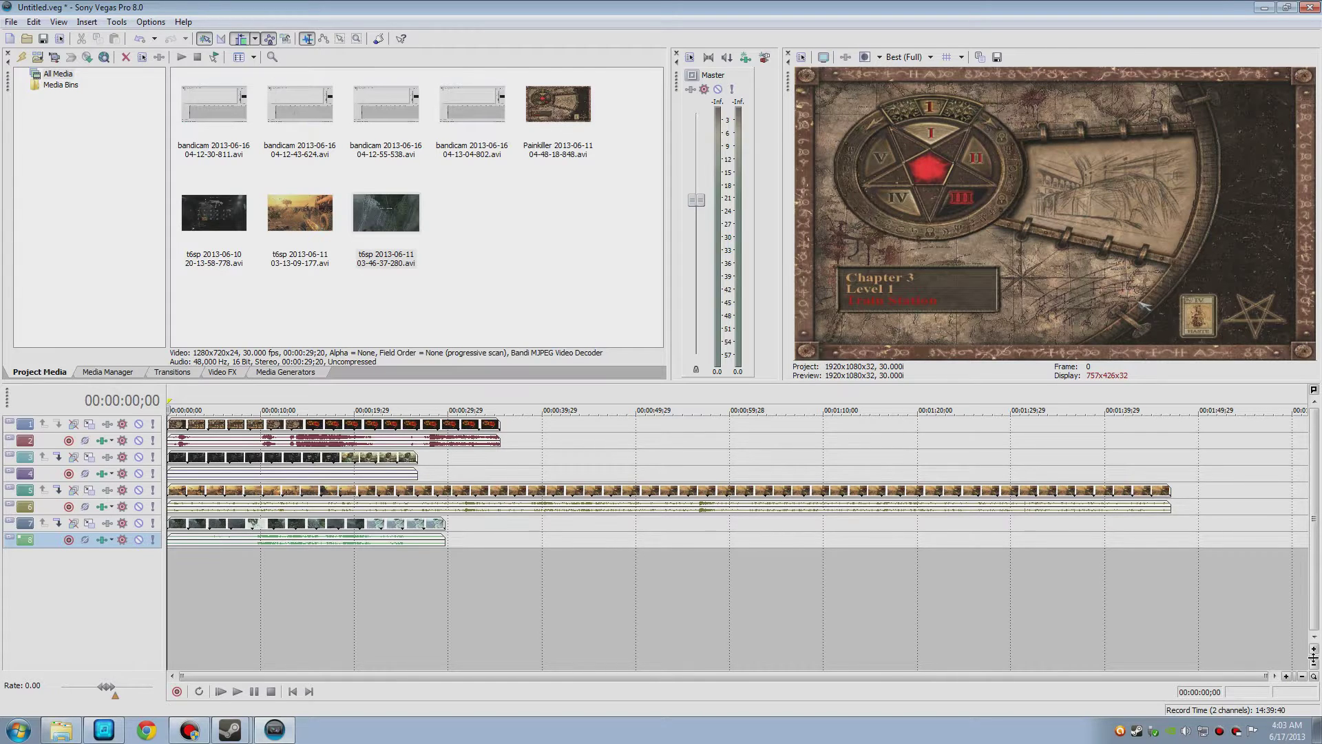
drag(1314, 635, 1302, 727)
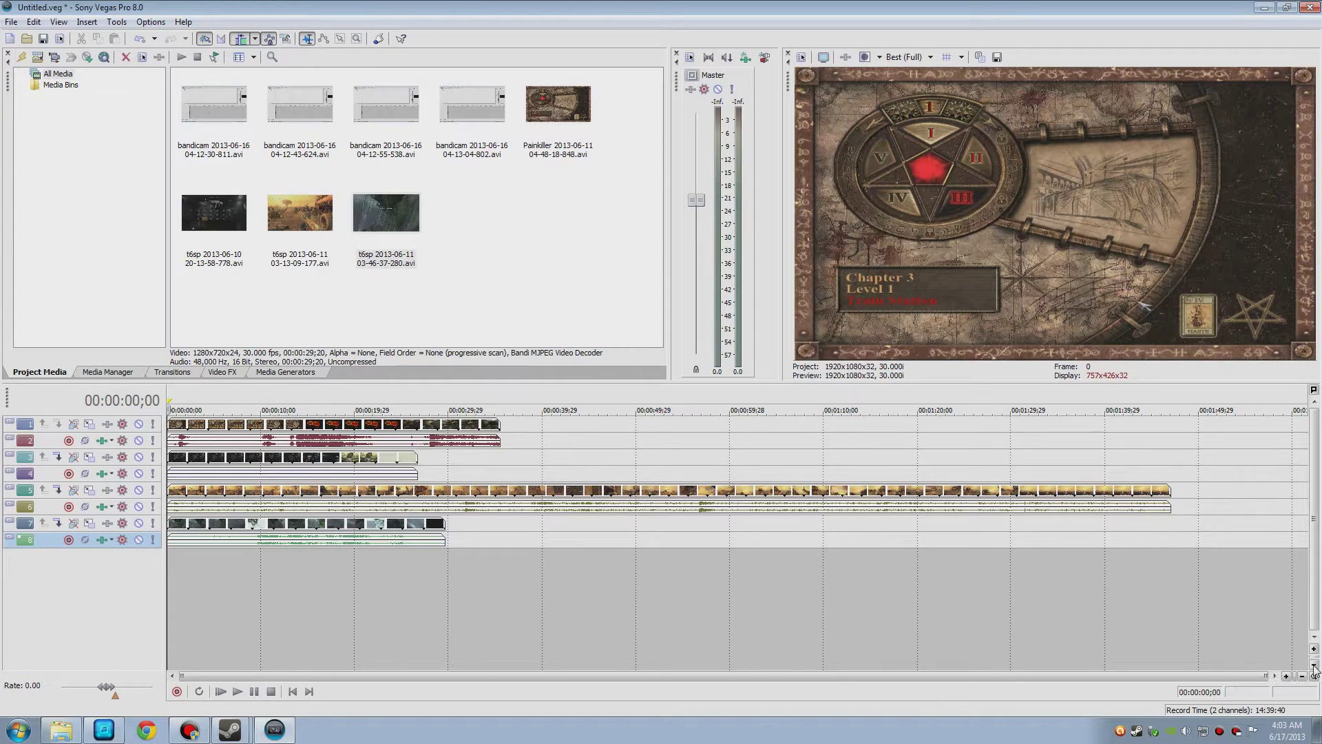
click(1315, 649)
click(1315, 650)
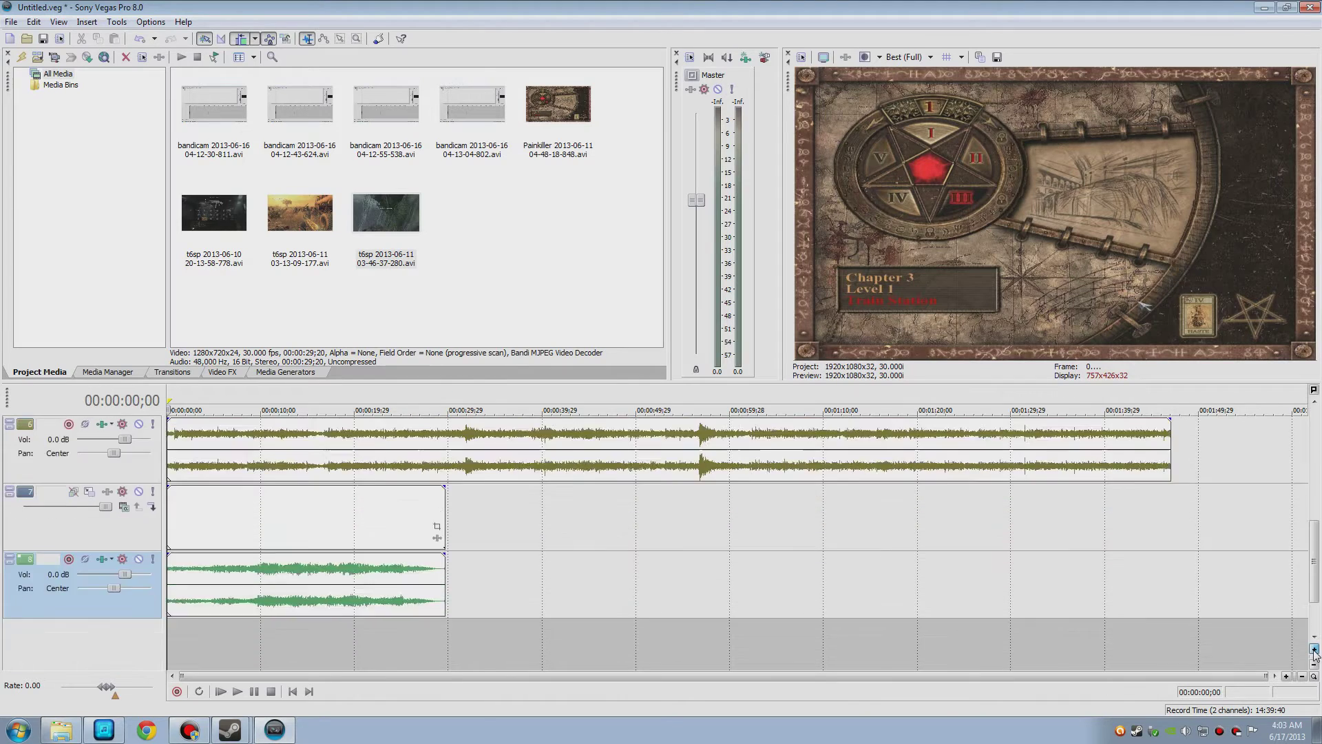
click(1315, 650)
click(1314, 664)
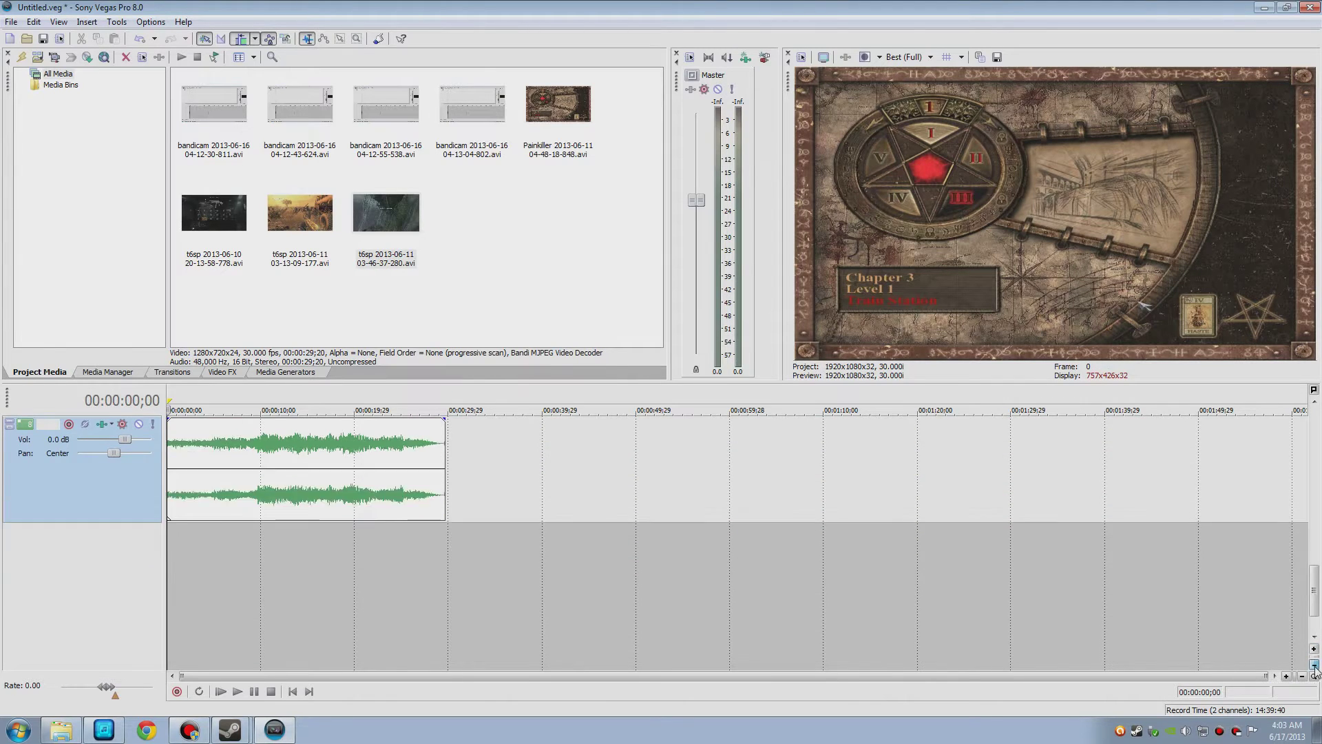
click(1314, 664)
click(1314, 664)
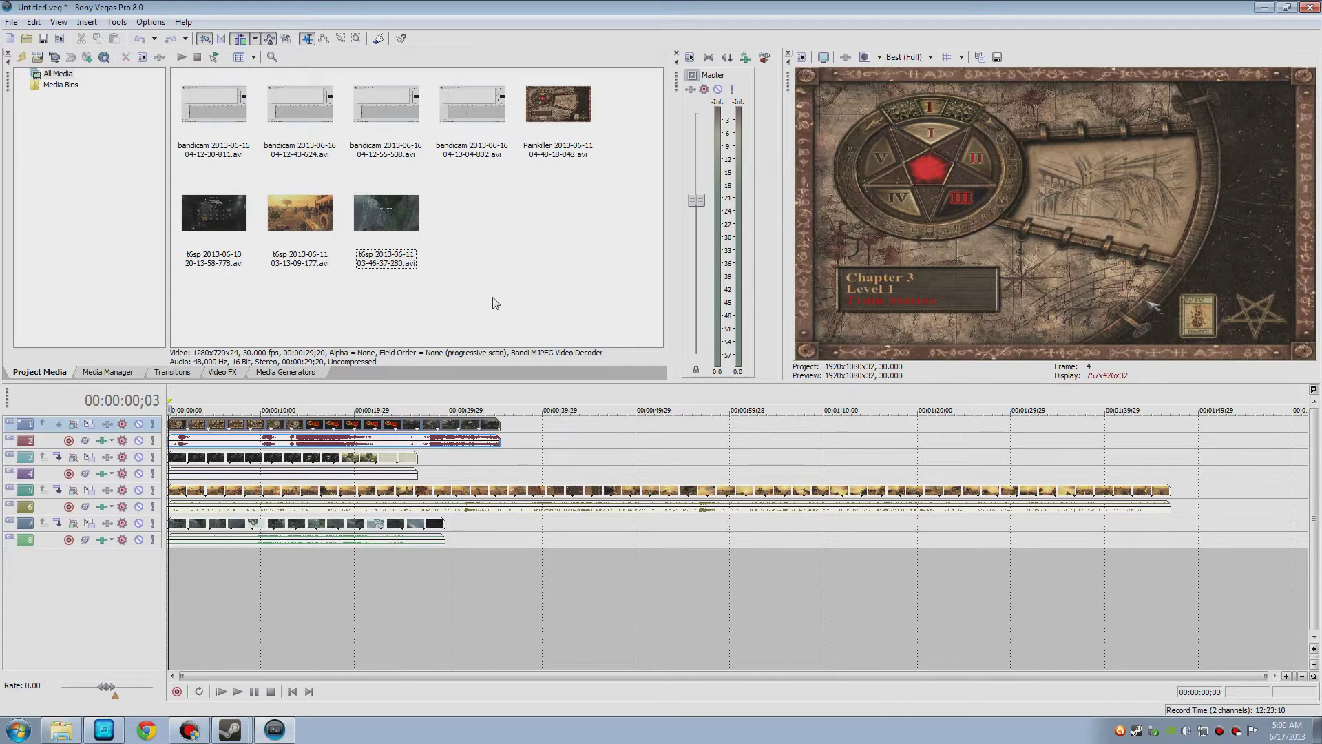
Step: Open Event Pan/Crop for the Painkiller clip on the first video track, with free space visible around its frame
right_click(228, 431)
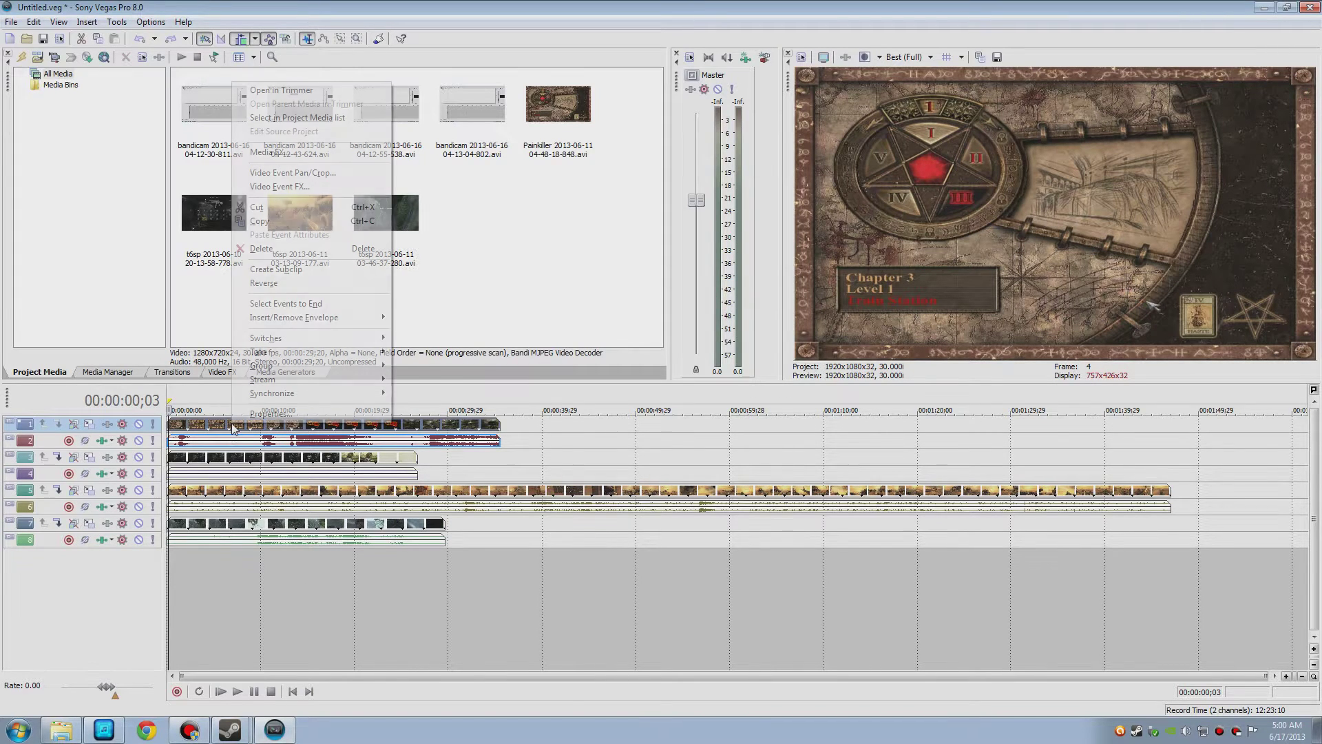
click(241, 175)
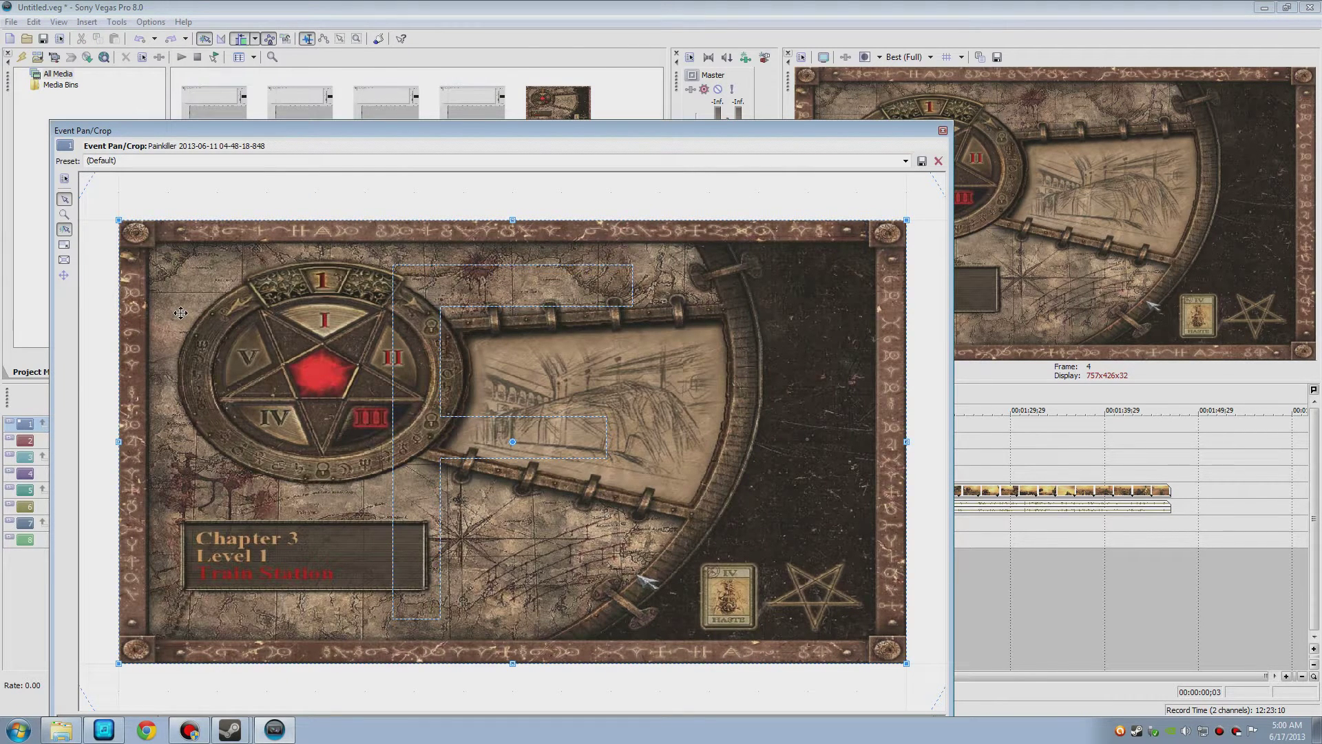
scroll(217, 346, down, 2)
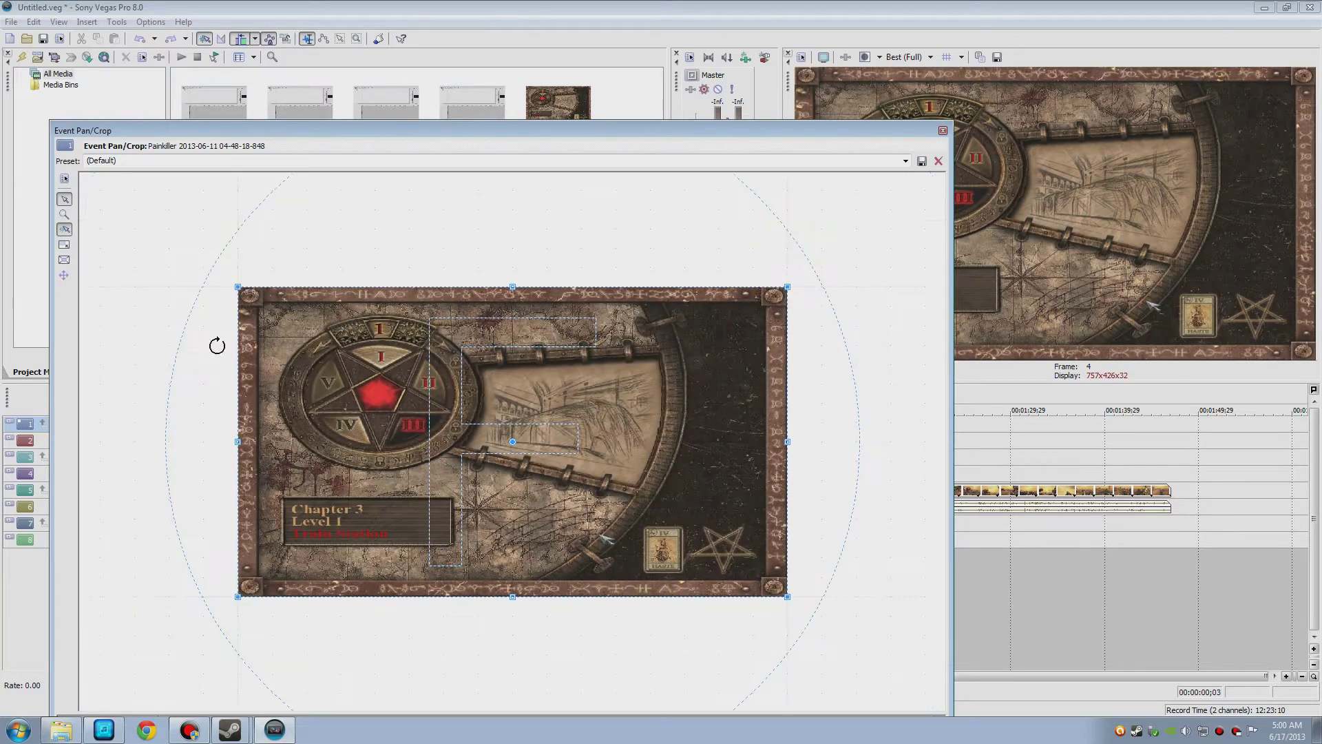
scroll(266, 352, down, 5)
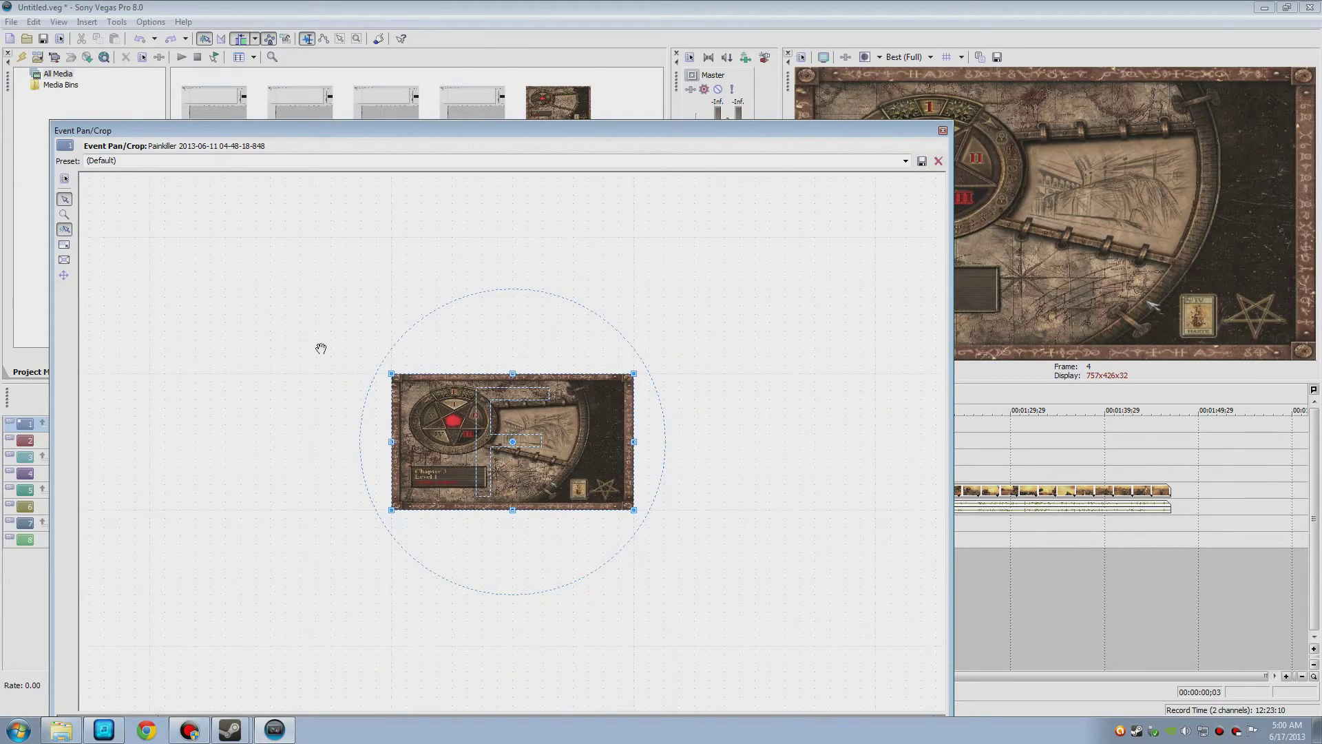
scroll(321, 349, up, 4)
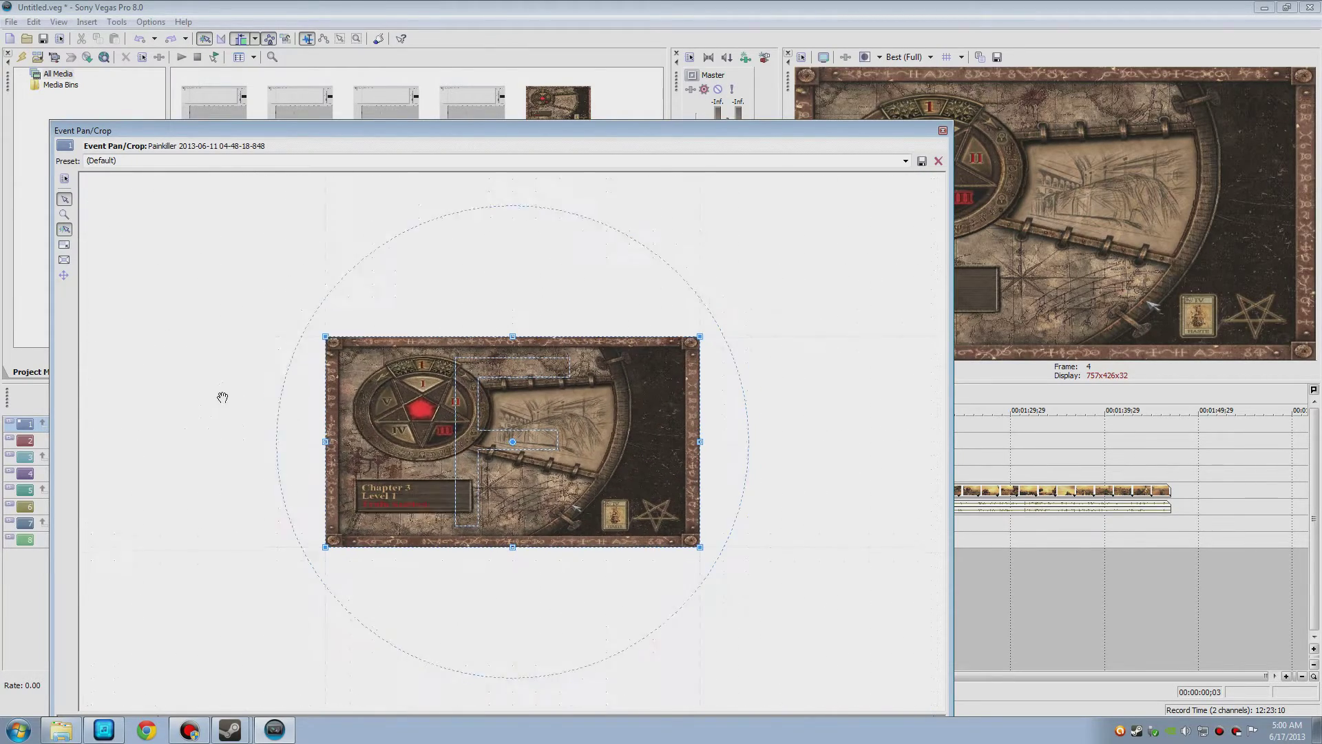
scroll(222, 397, down, 1)
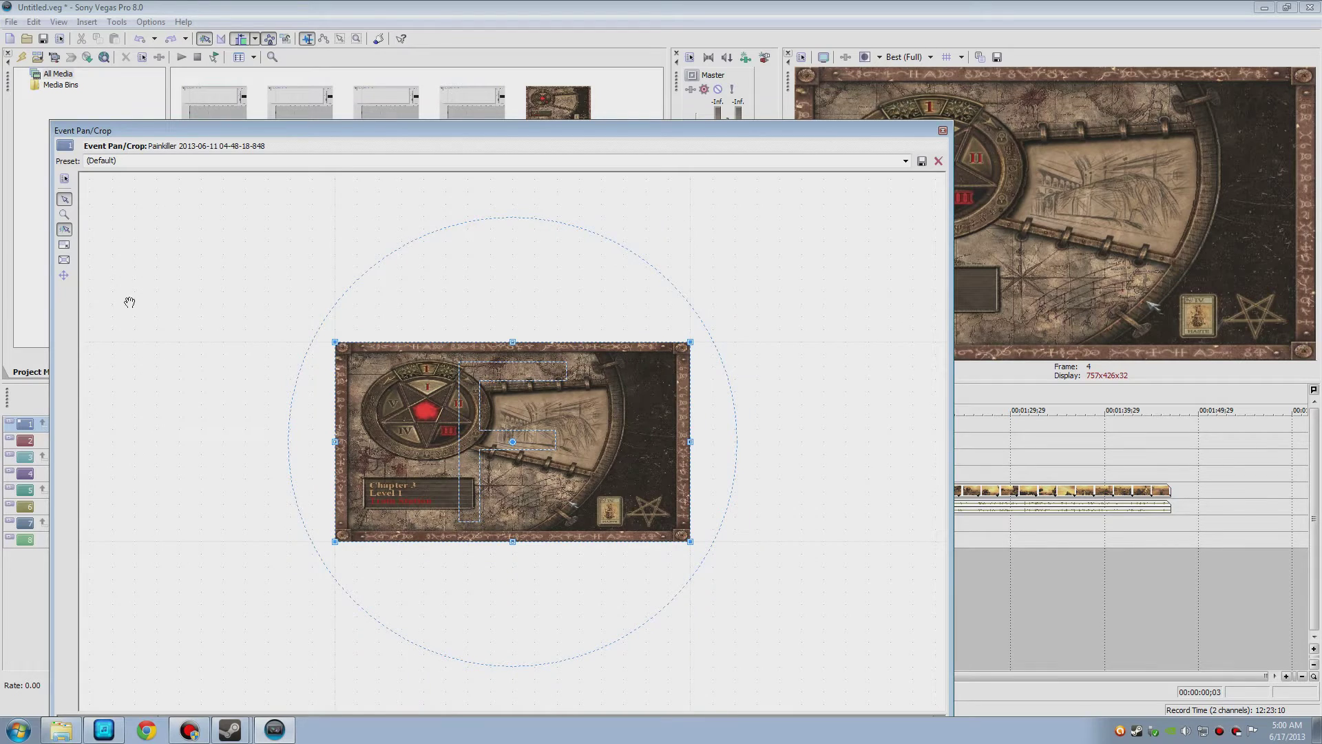
Step: Try shifting the Painkiller clip's crop frame with snapping enabled and with it disabled
click(66, 277)
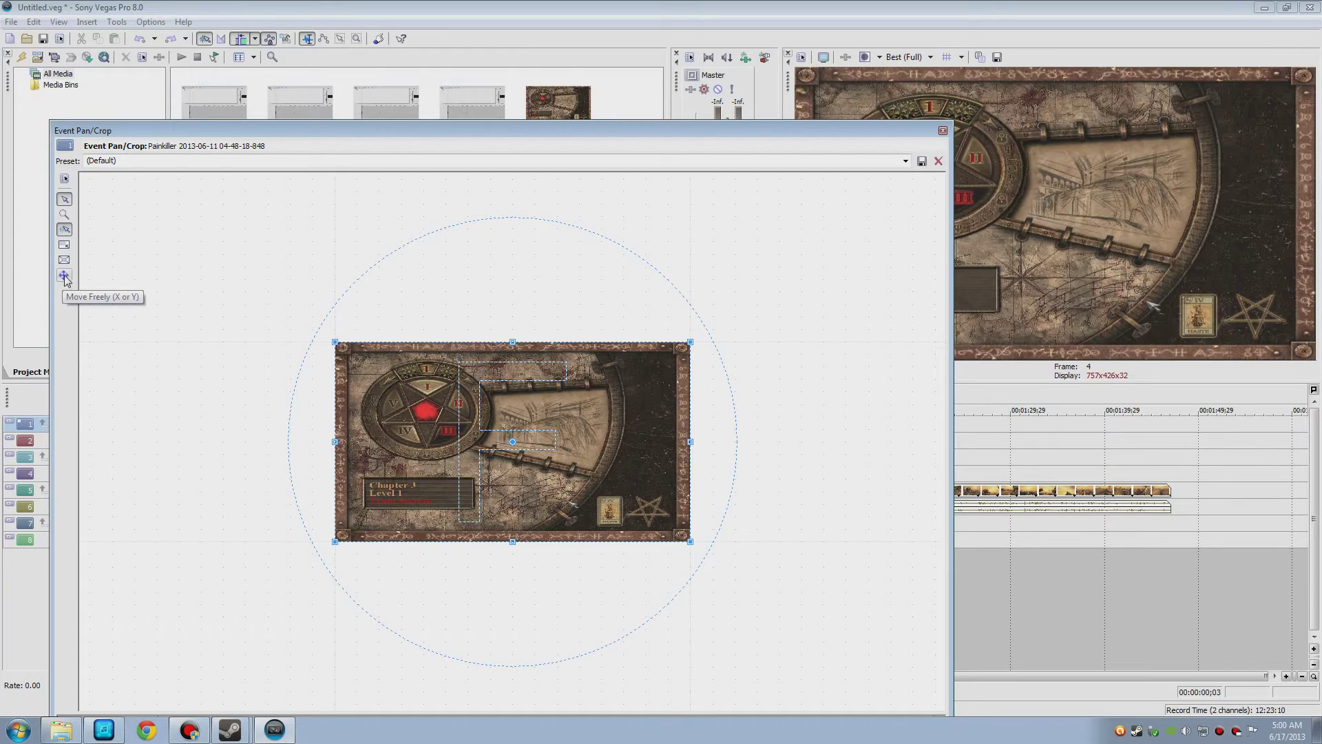
click(65, 278)
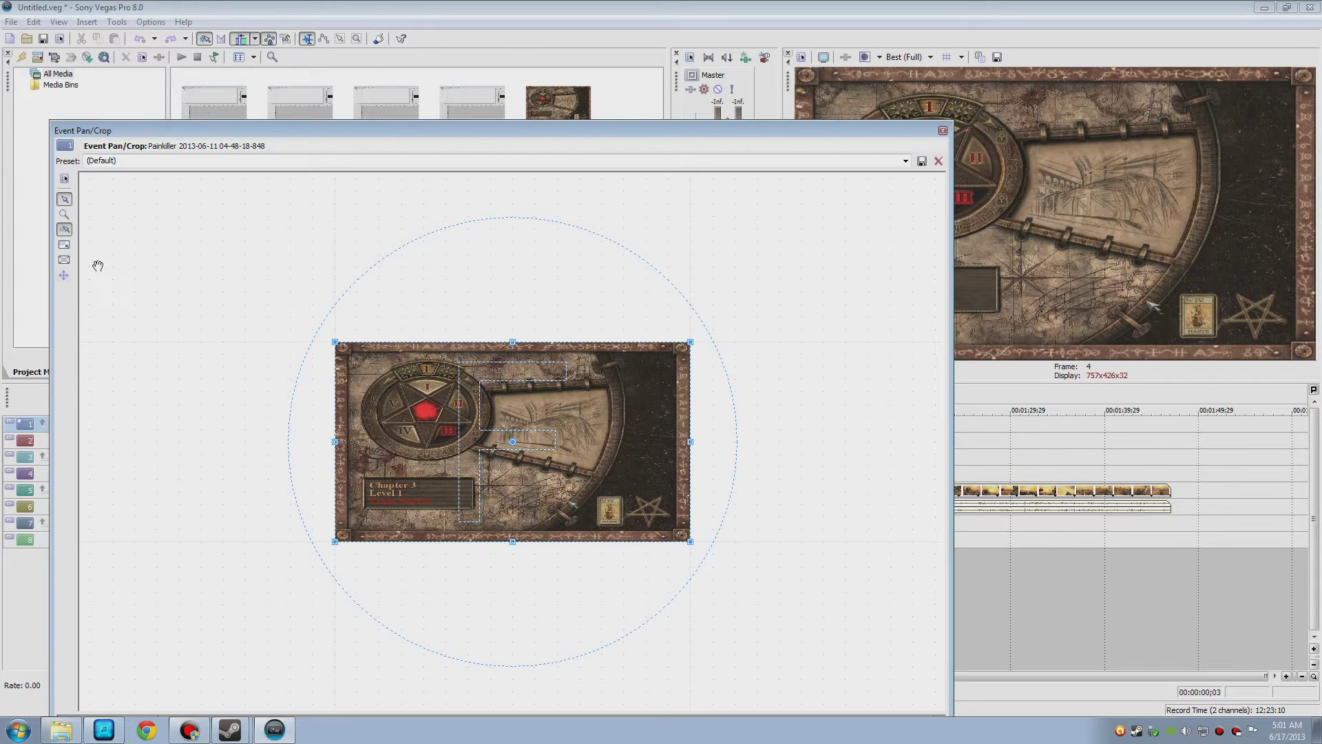
click(65, 230)
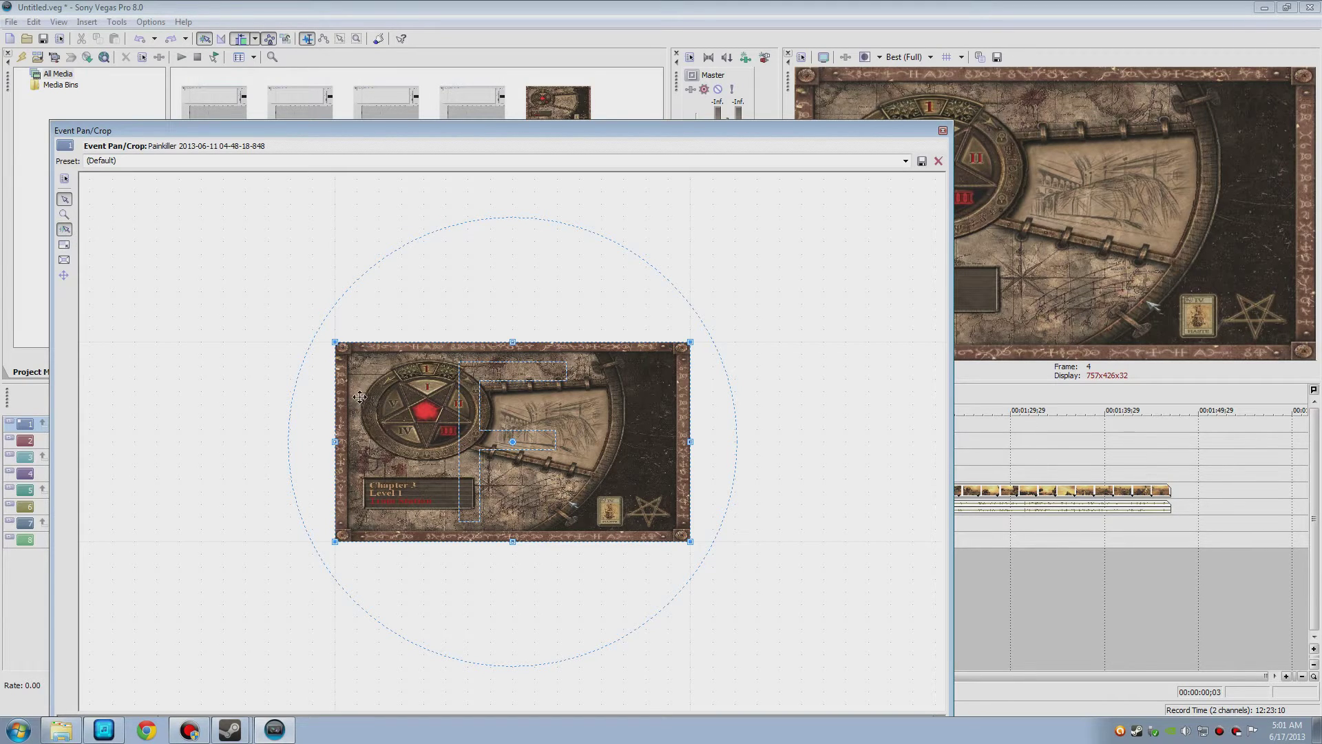
drag(360, 397, 343, 370)
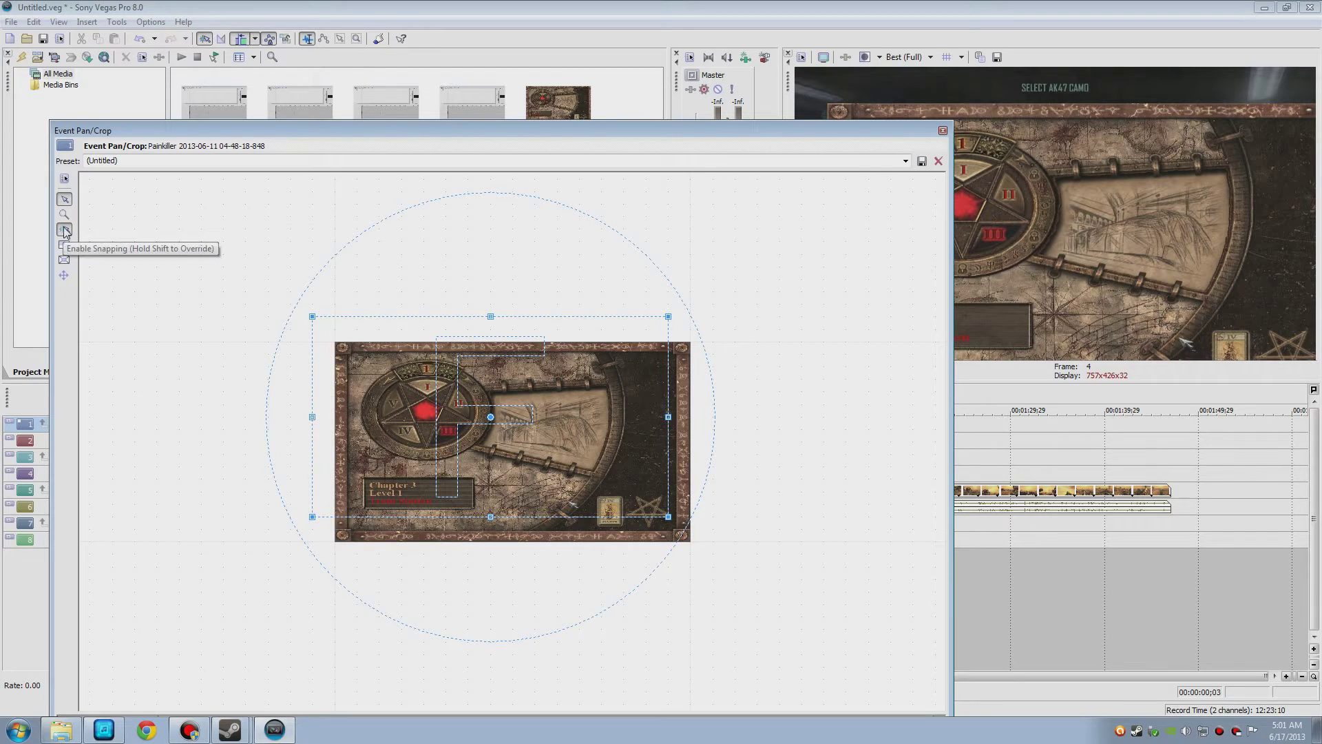
drag(358, 379, 368, 384)
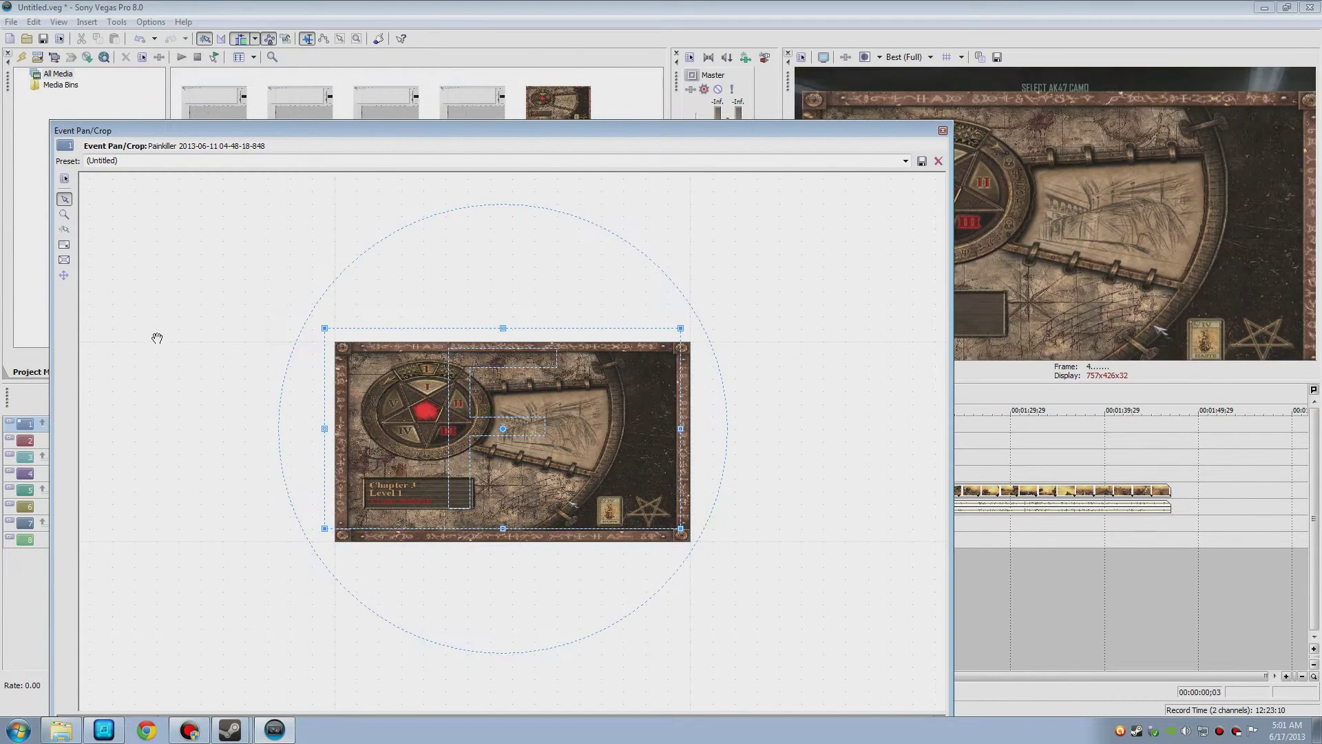
click(64, 229)
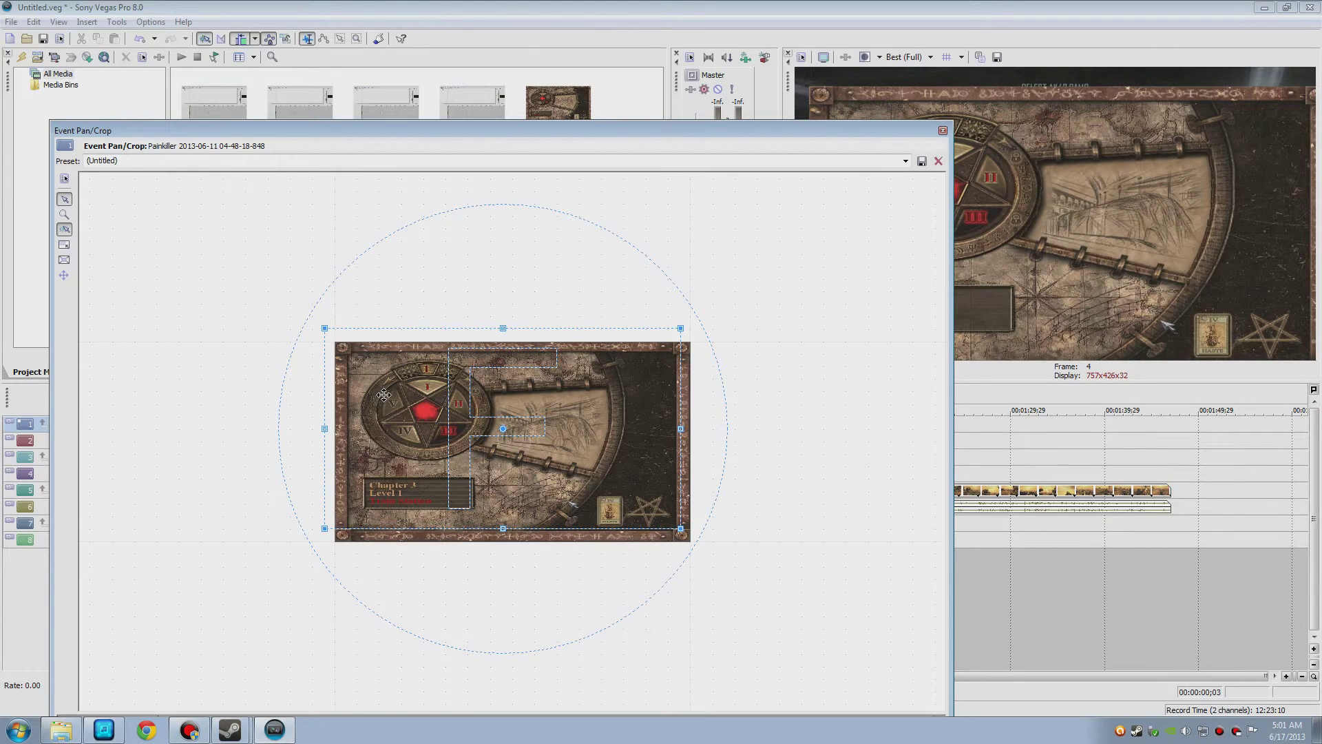
mouse_move(396, 392)
mouse_down()
mouse_move(380, 384)
mouse_move(398, 399)
mouse_up()
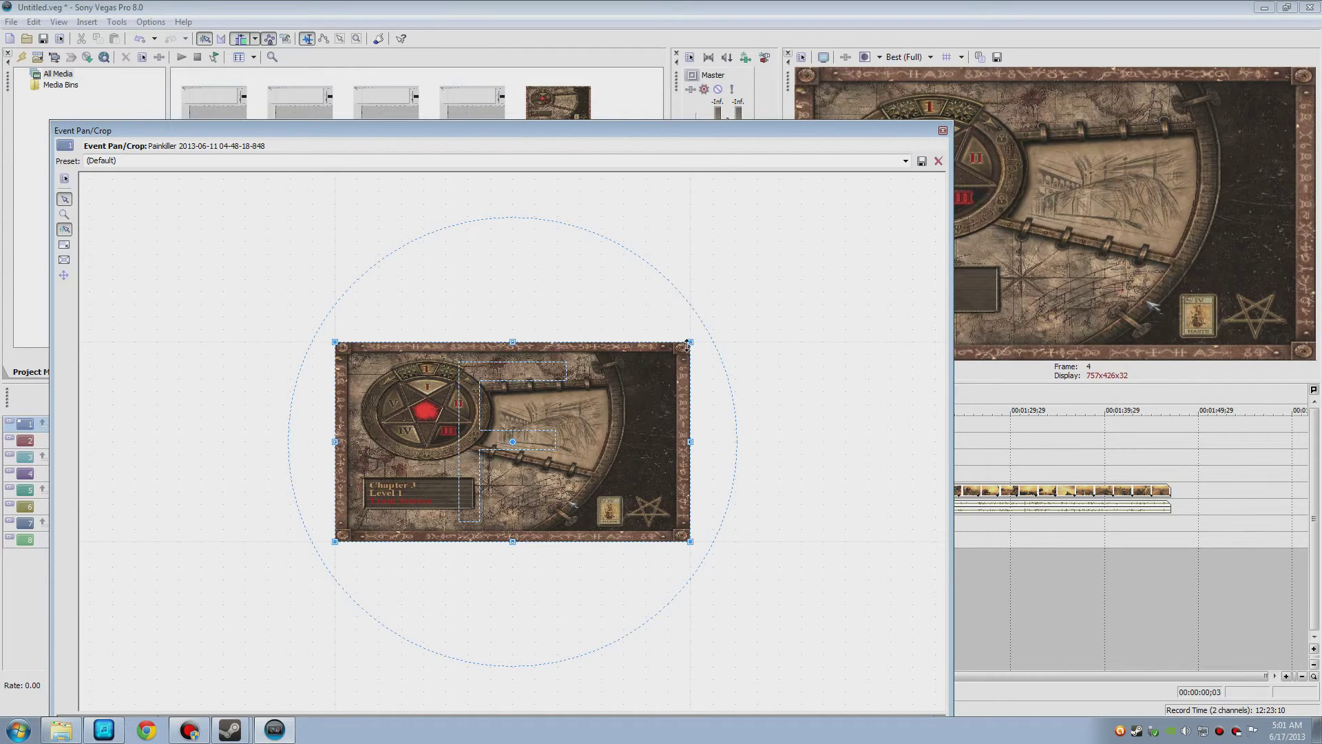
Step: Enlarge the crop frame to about twice its width and height and shift it so the Painkiller clip fills the picture's upper-left quarter
drag(694, 339, 1053, 141)
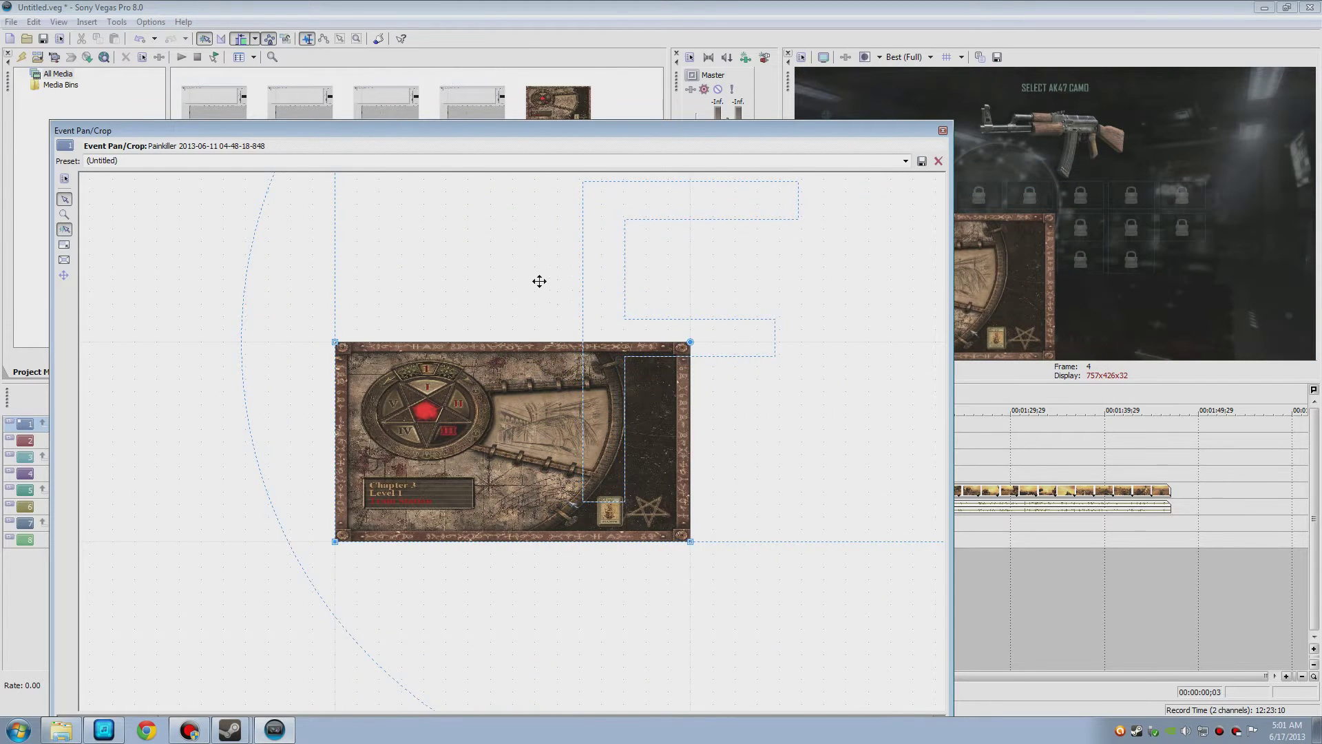
scroll(540, 281, down, 5)
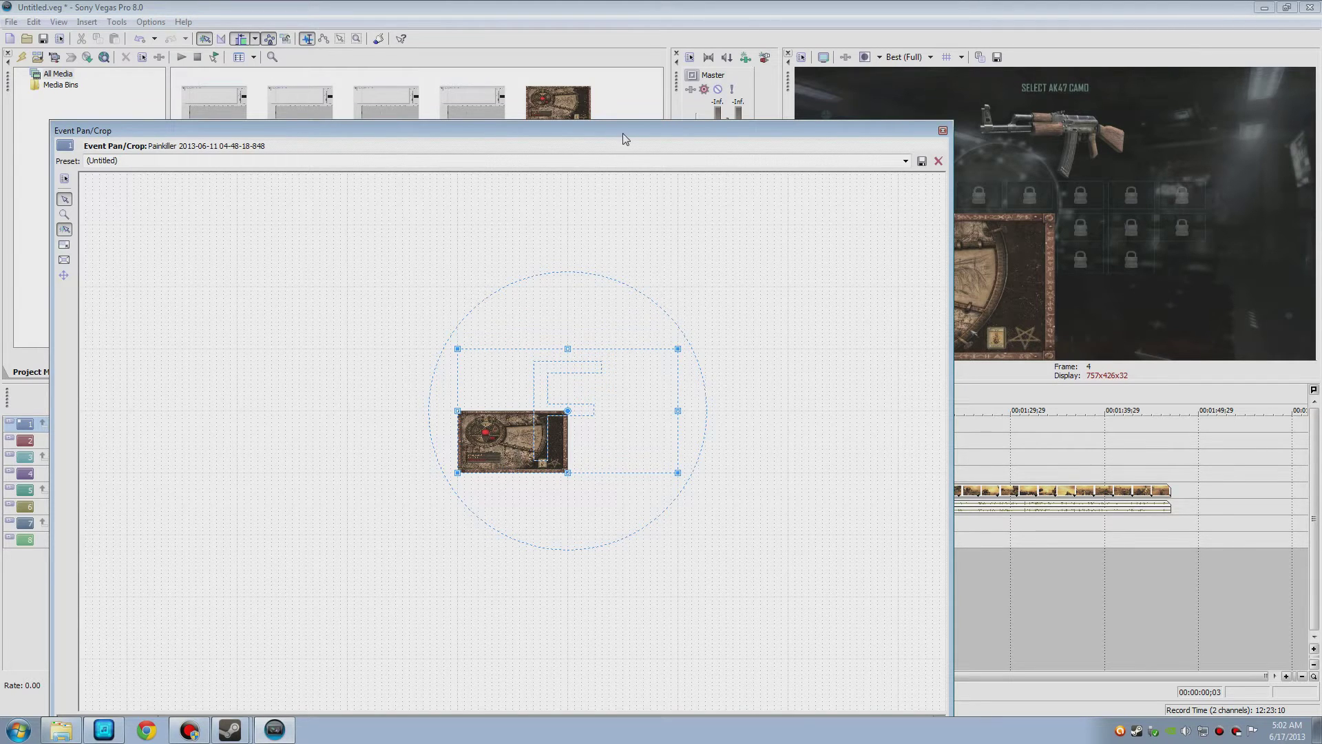
drag(624, 138, 468, 79)
drag(432, 329, 432, 390)
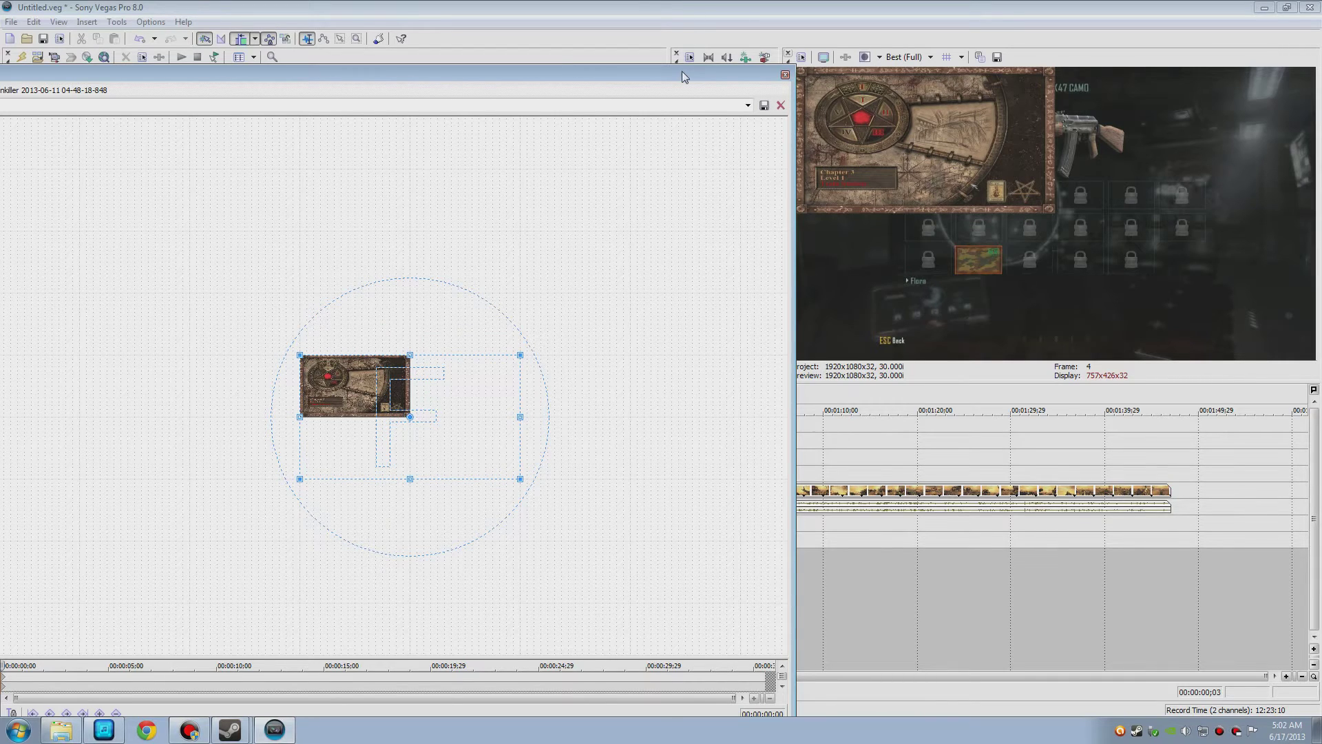
drag(682, 71, 627, 51)
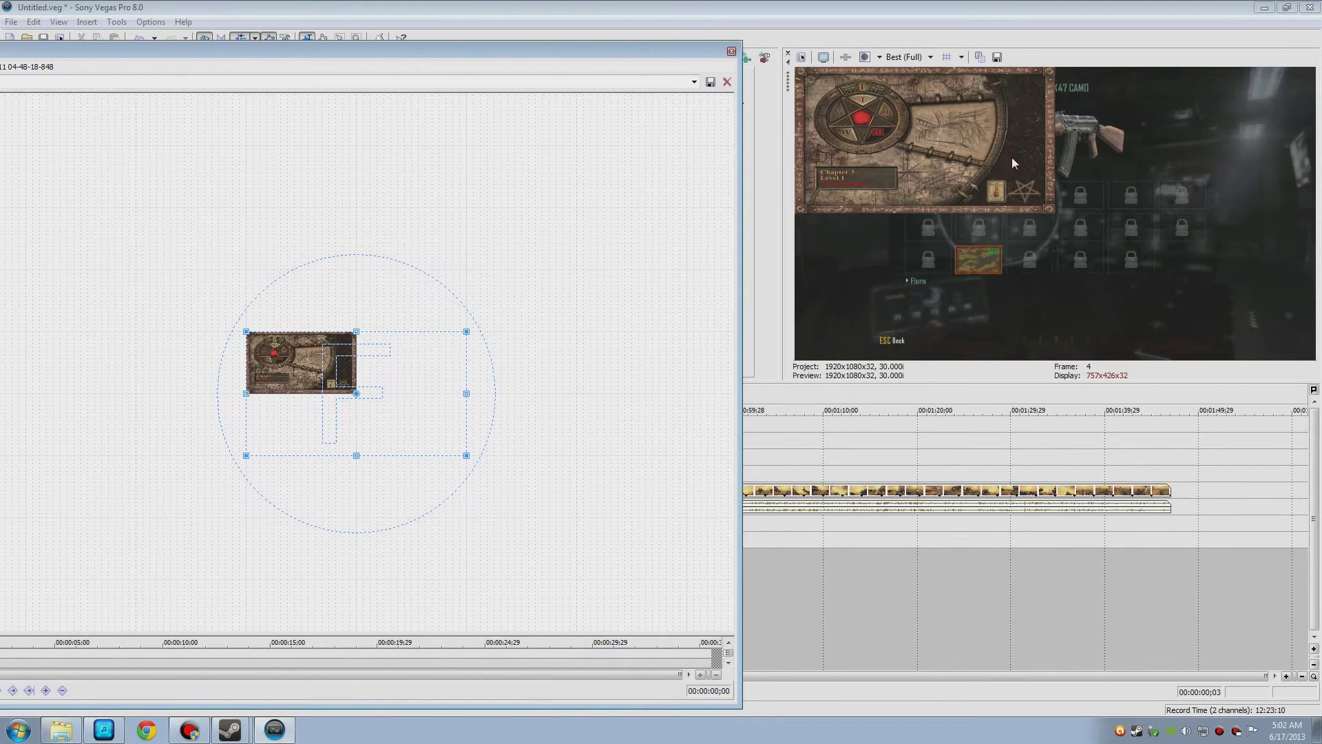
mouse_move(392, 415)
mouse_down()
mouse_move(280, 407)
mouse_move(395, 406)
mouse_up()
drag(270, 50, 544, 207)
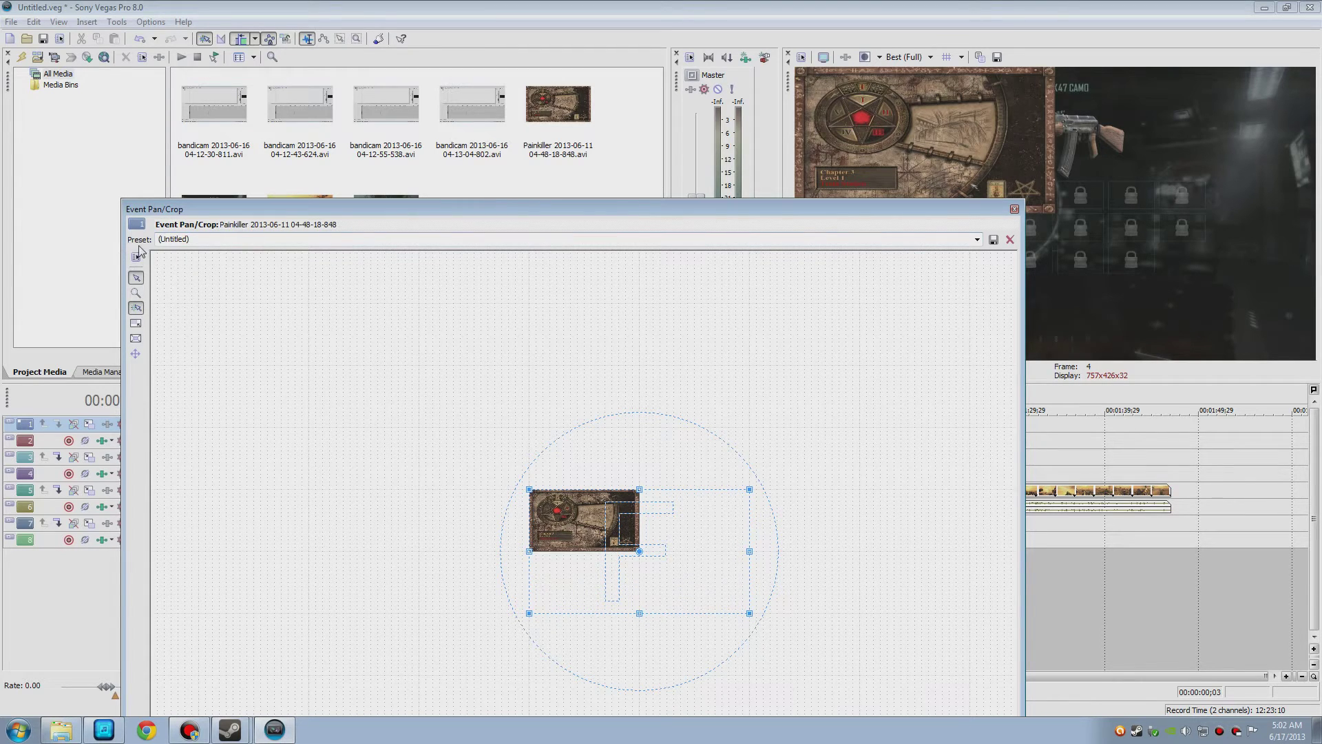
Step: Try to save the upper-left quarter framing as a preset named 1
click(173, 239)
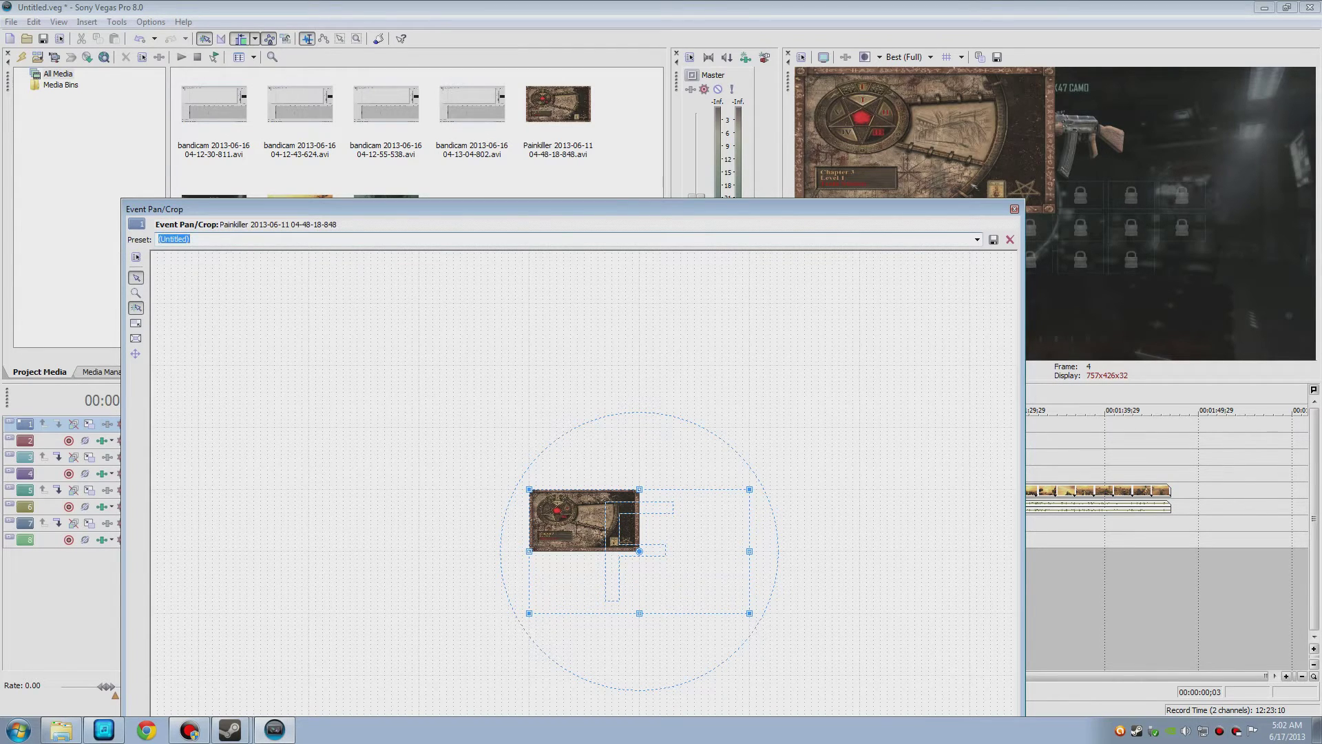
text(1)
click(994, 240)
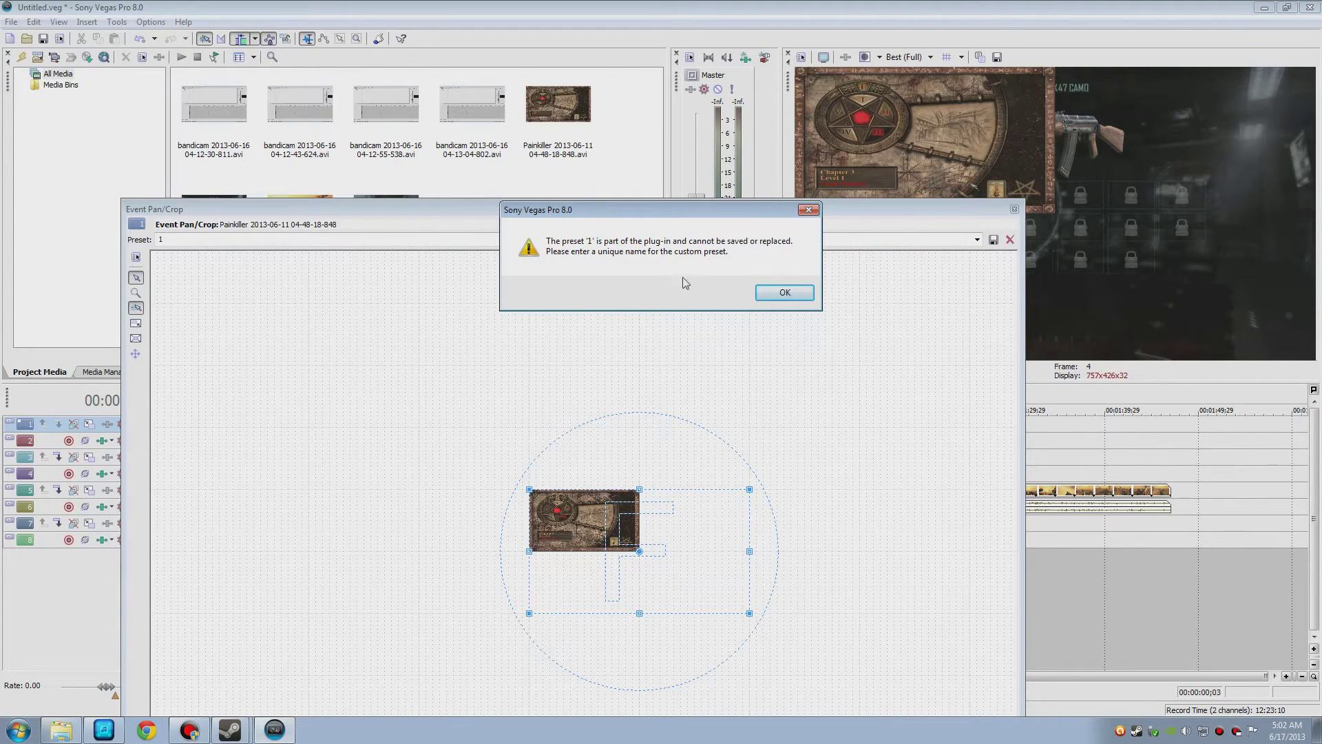
click(781, 295)
Step: Save the upper-left quarter framing as preset Test1 and close Event Pan/Crop
click(977, 240)
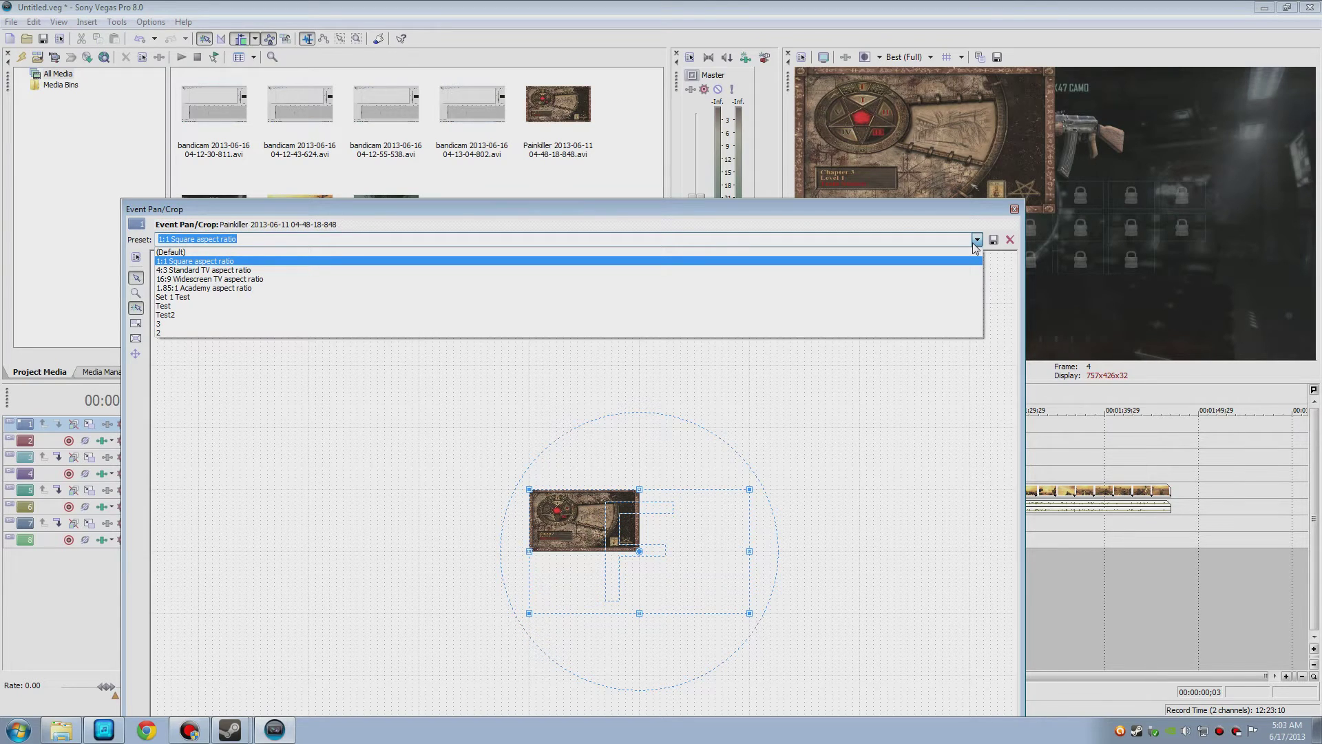
click(976, 241)
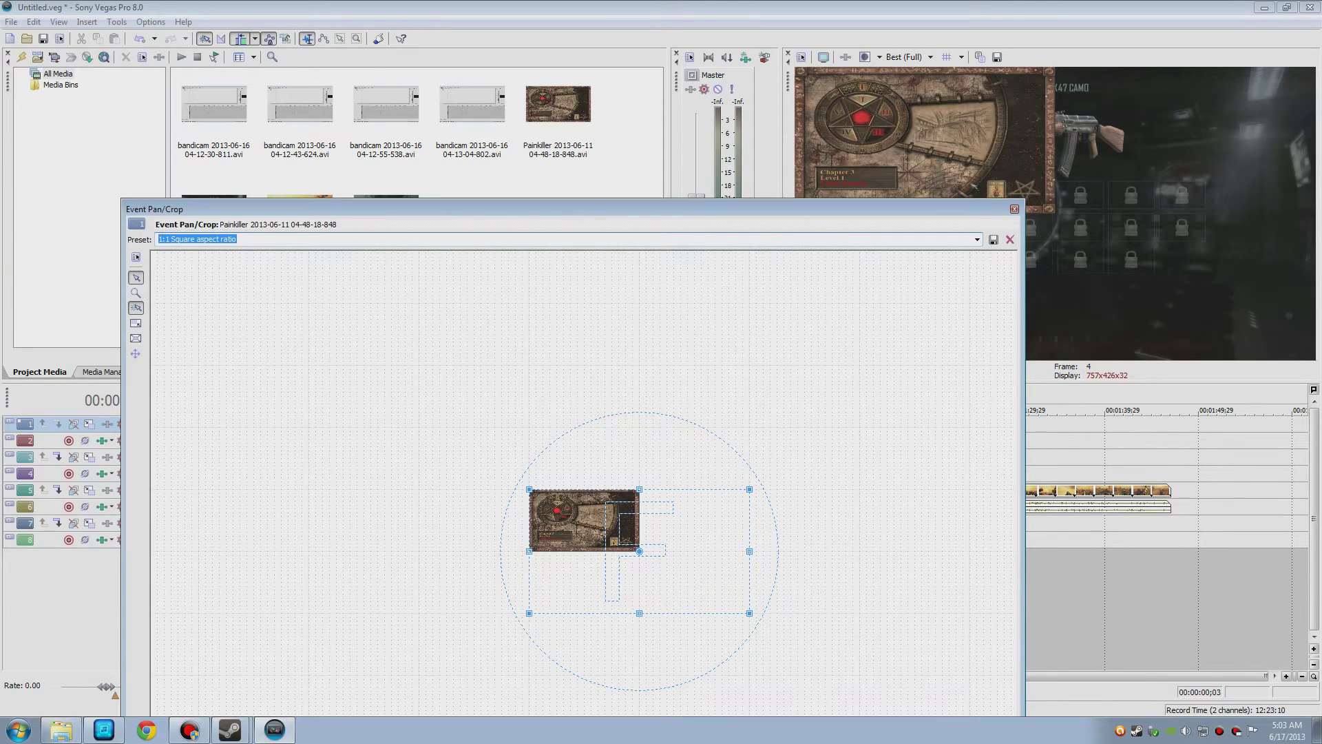
text(Test1)
click(1015, 209)
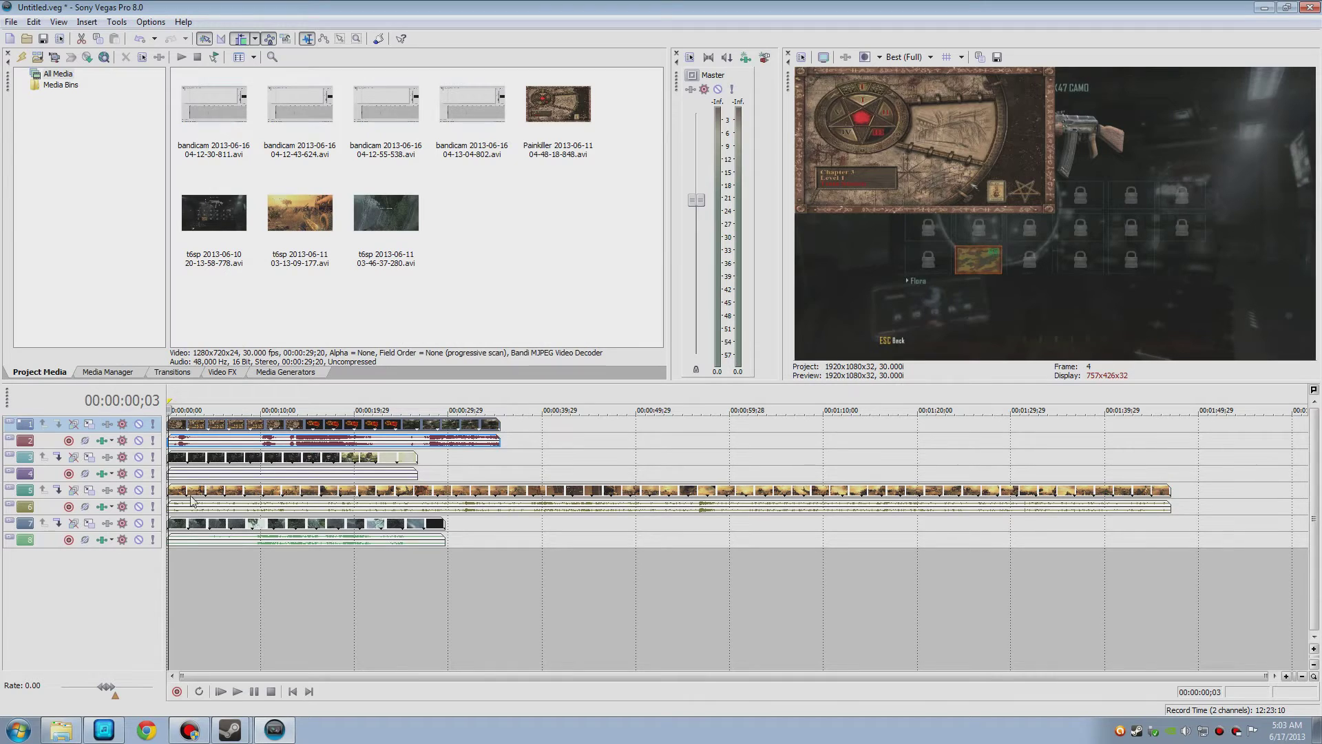
right_click(193, 459)
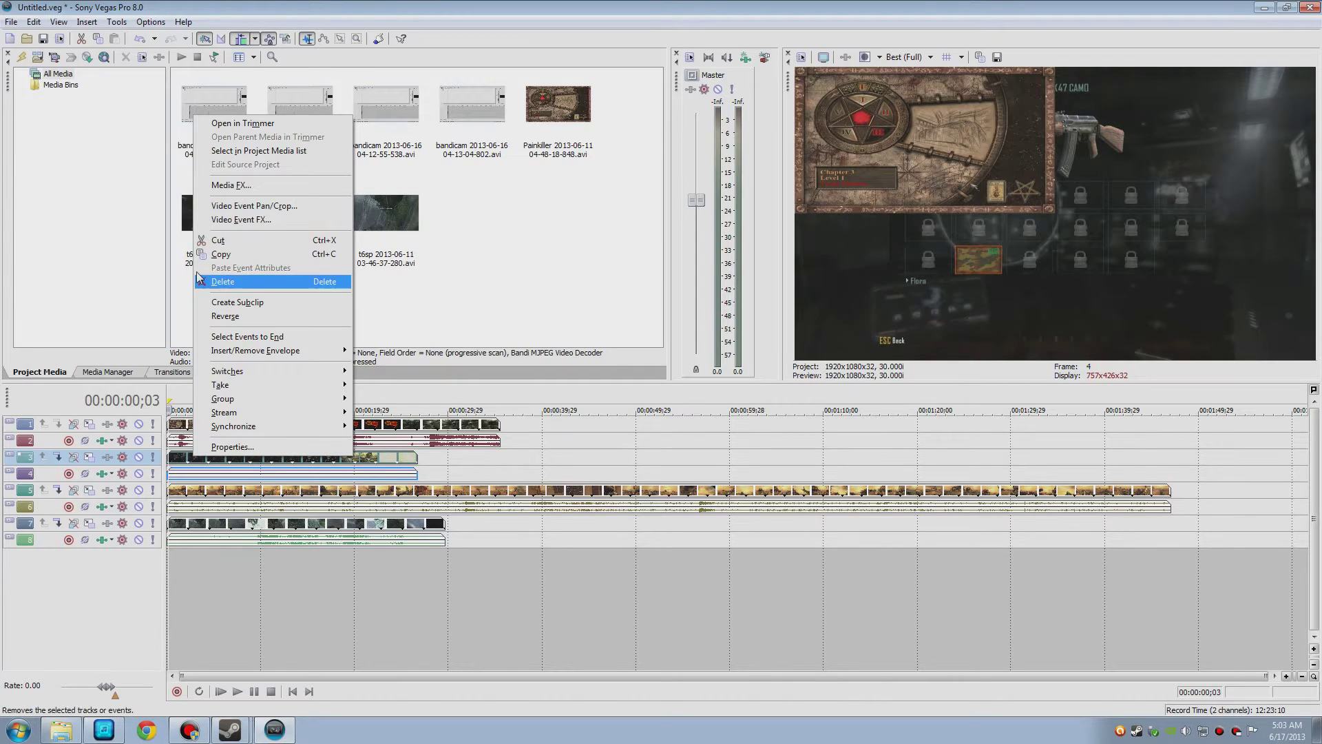
click(206, 207)
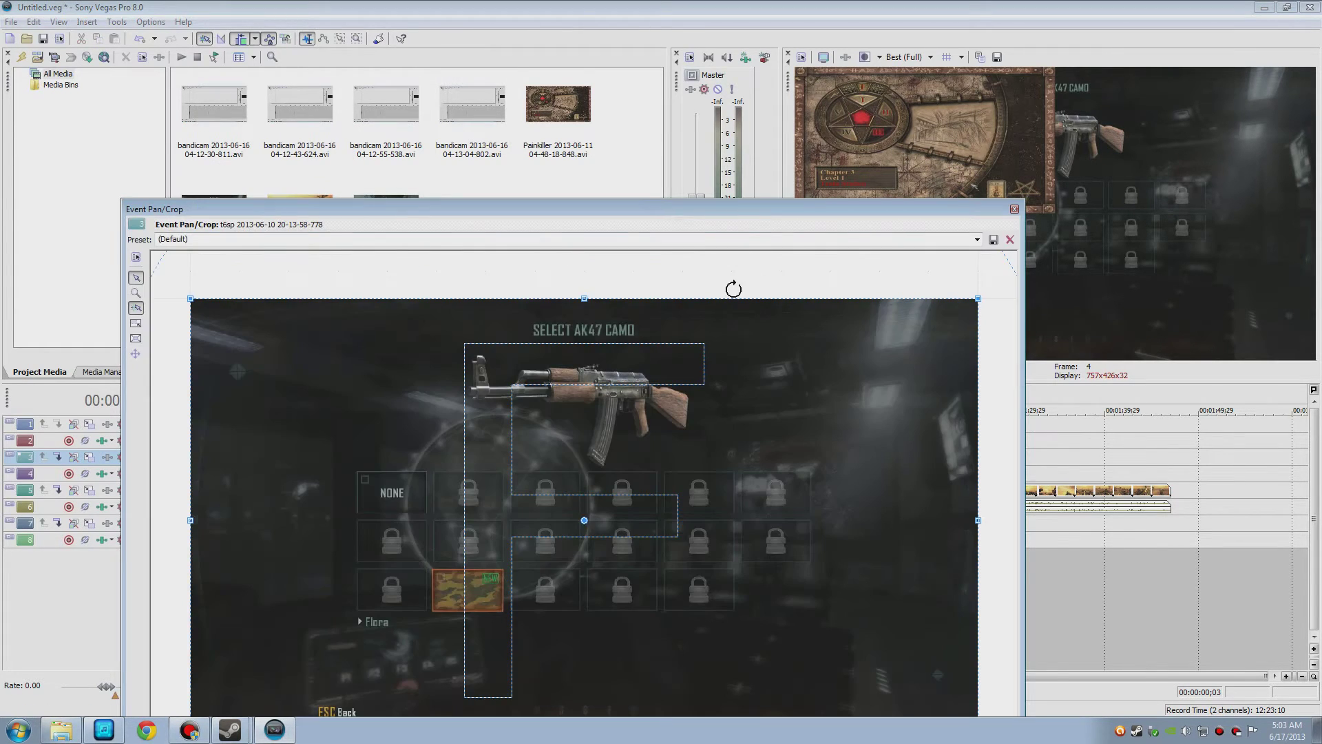
click(977, 241)
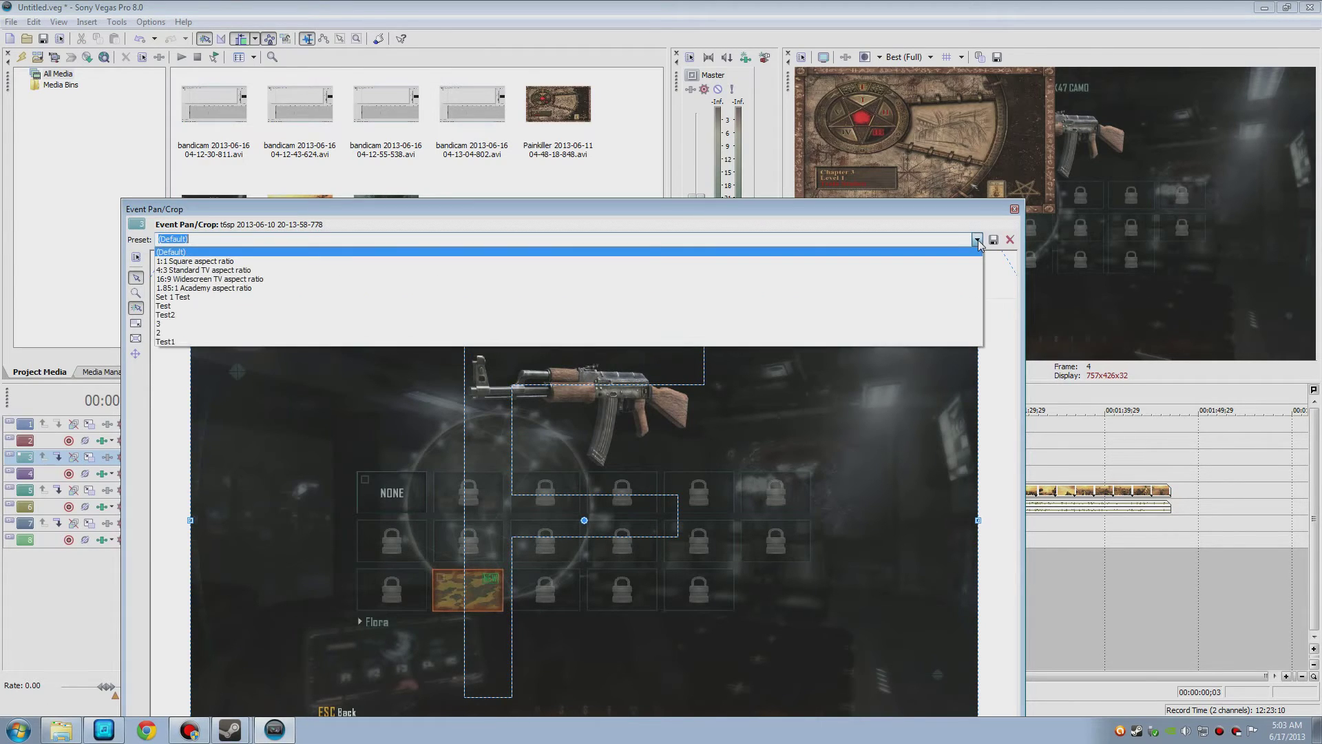
click(158, 341)
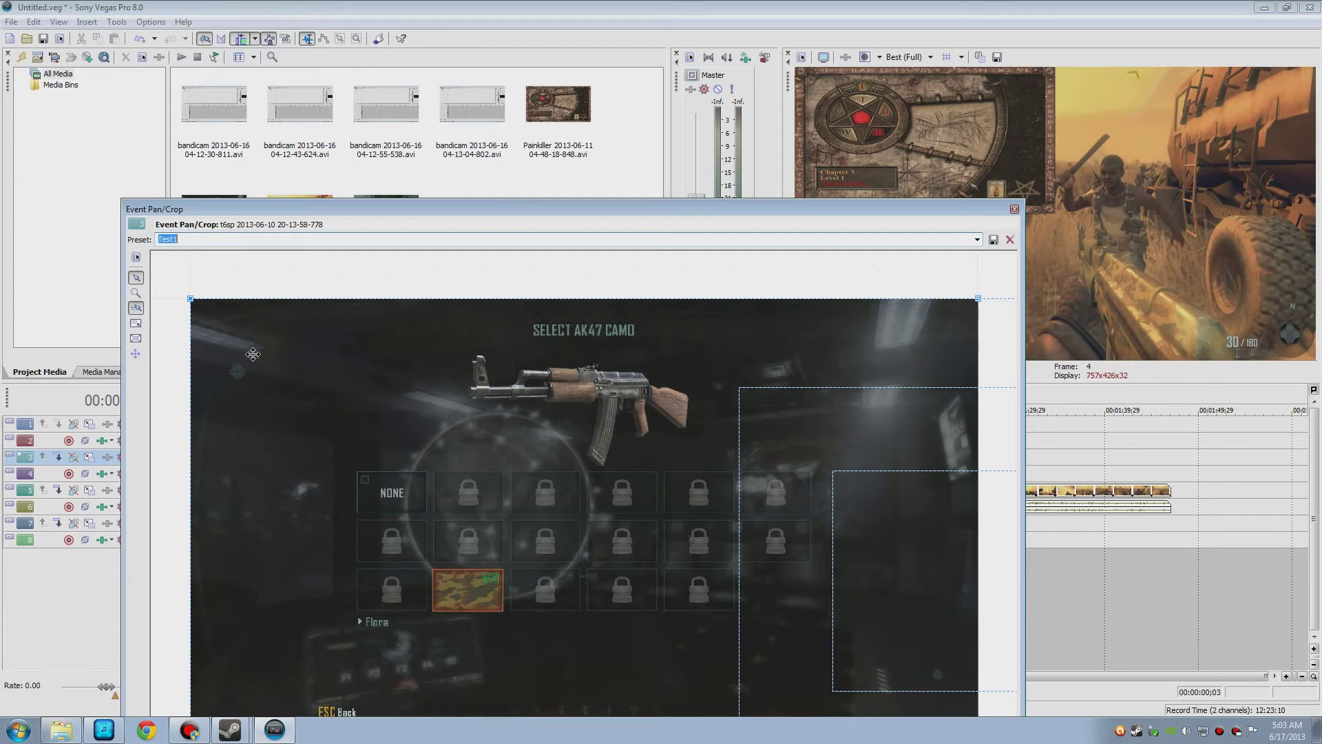
Step: Shift the crop frame sideways so the clip fills the picture's upper-right quarter, save it as preset Test2 and close Event Pan/Crop
drag(168, 346, 492, 347)
scroll(493, 347, down, 3)
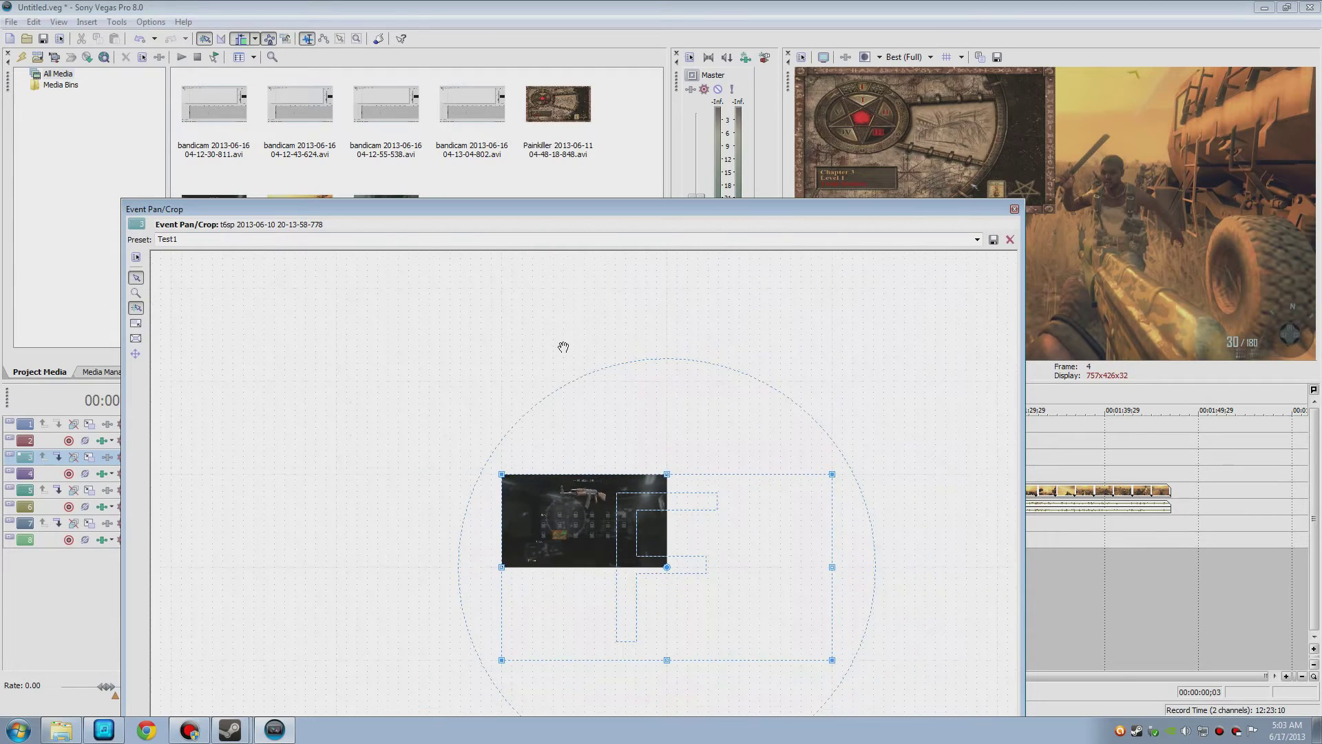
drag(557, 218, 502, 112)
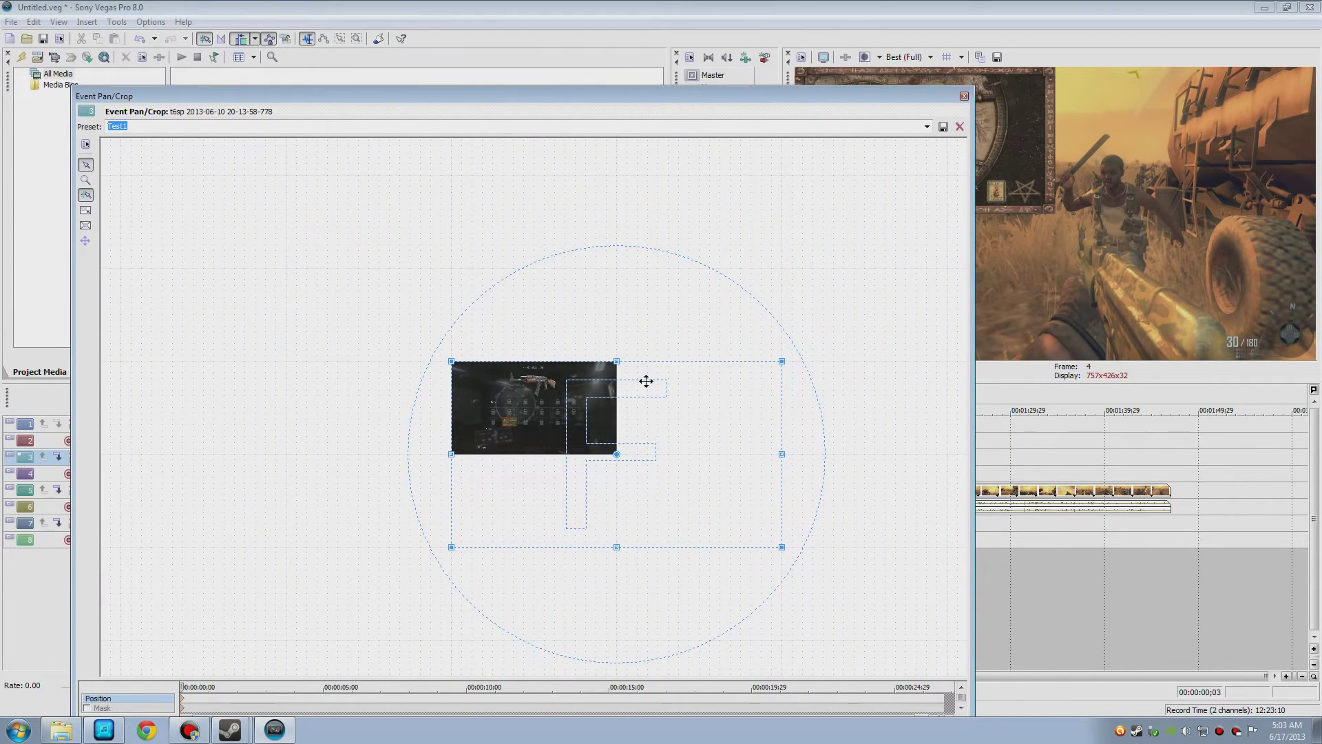
drag(648, 459, 502, 460)
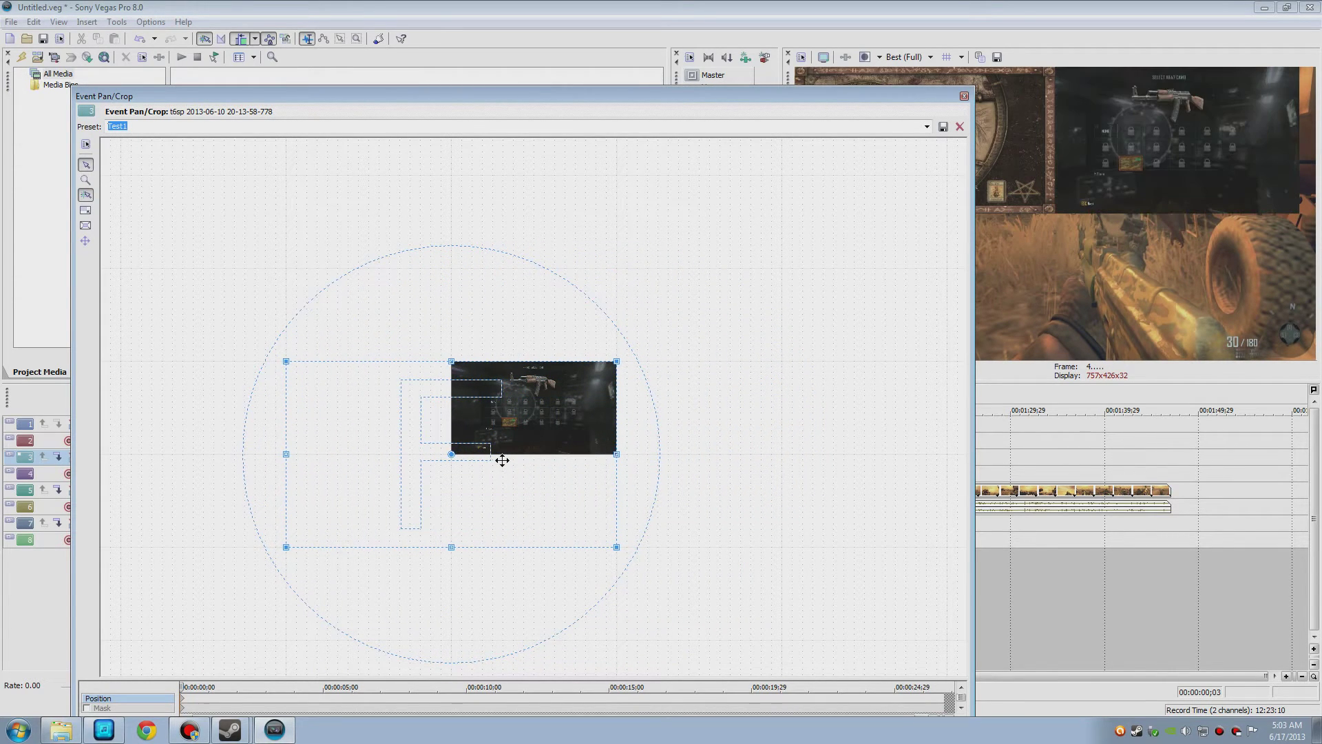
drag(838, 93, 805, 95)
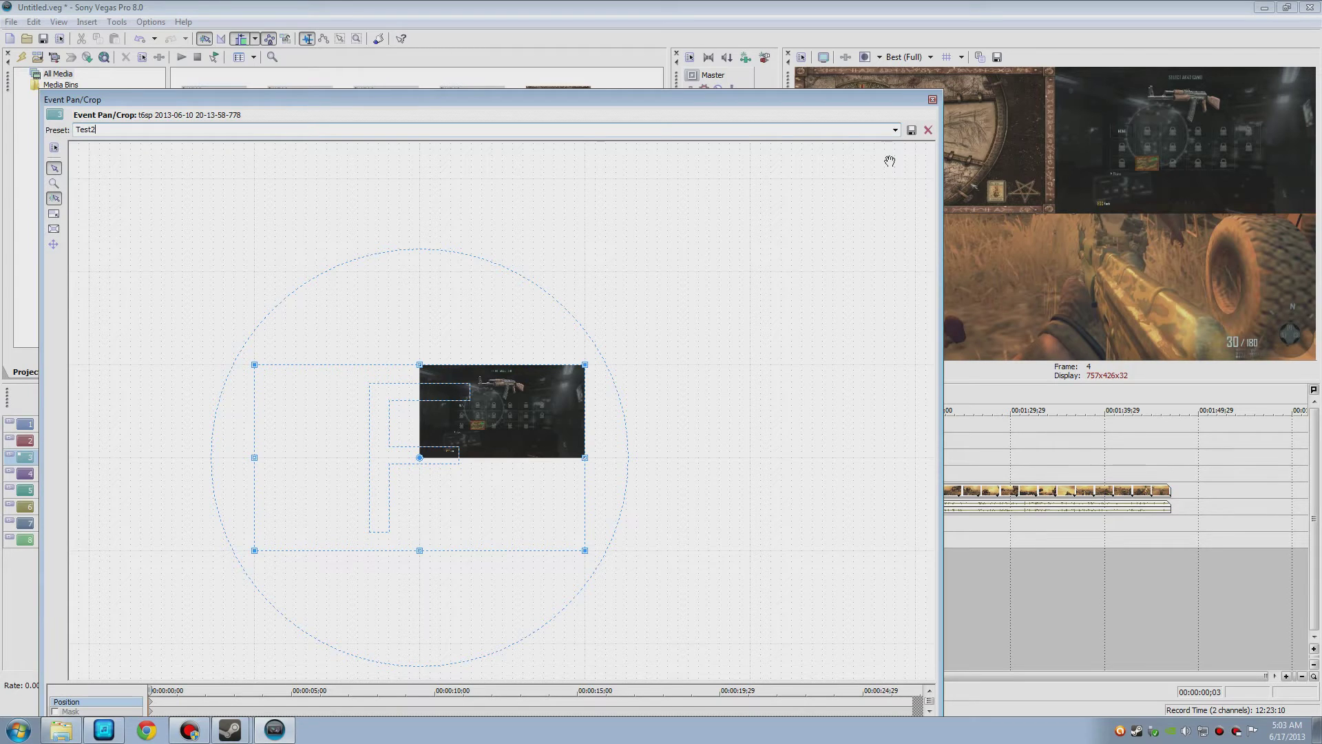
click(932, 100)
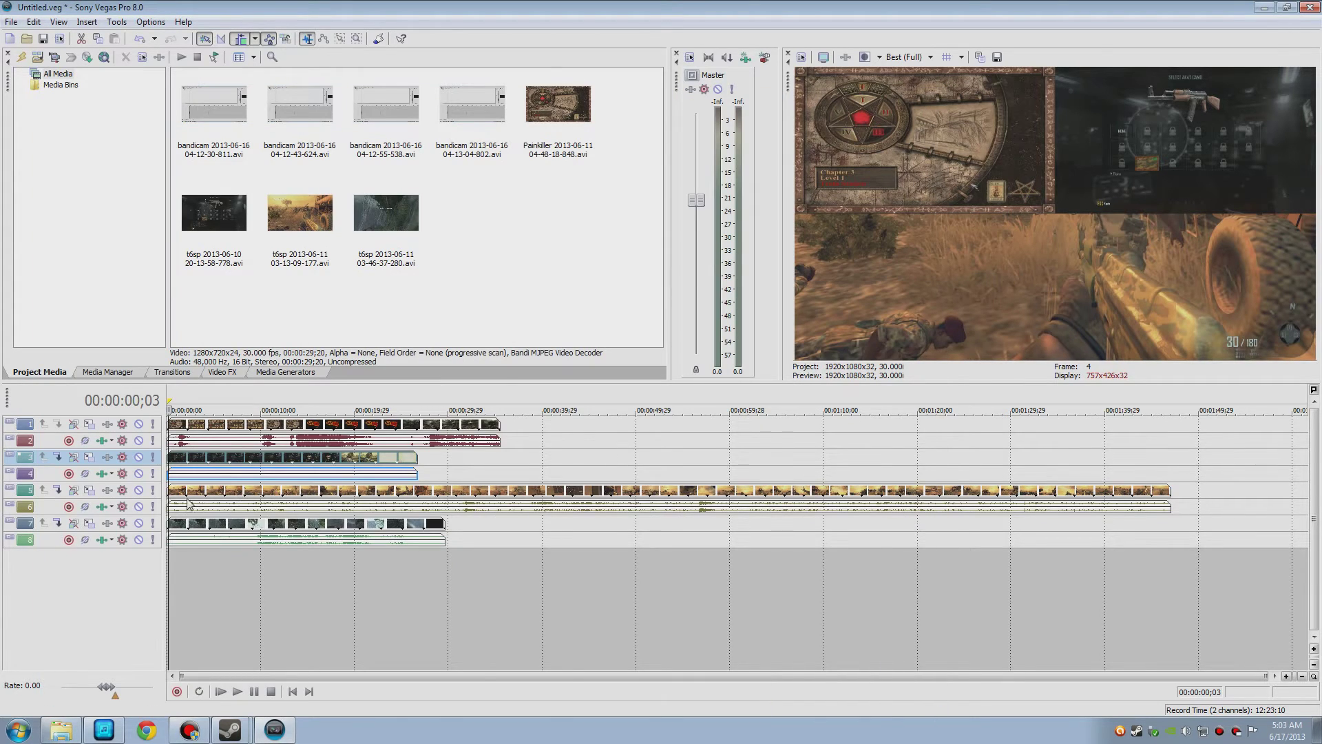
right_click(190, 494)
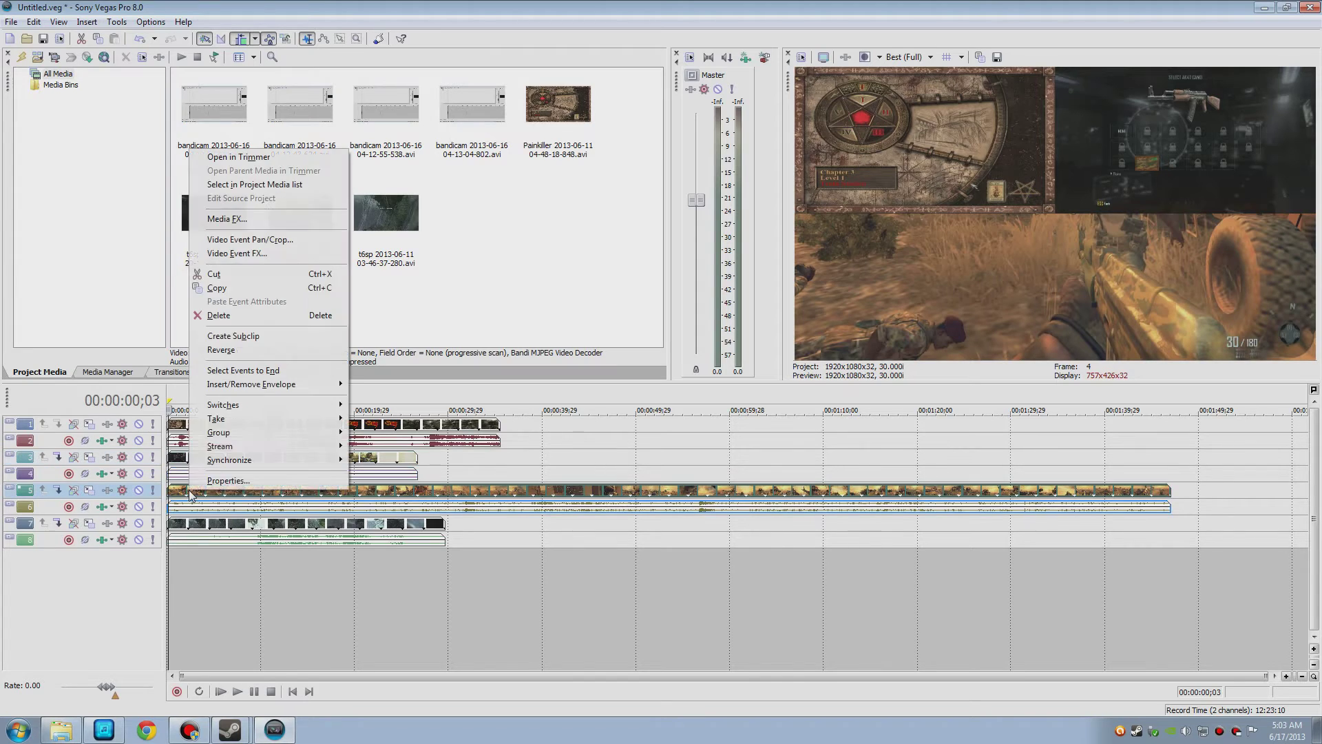
click(239, 240)
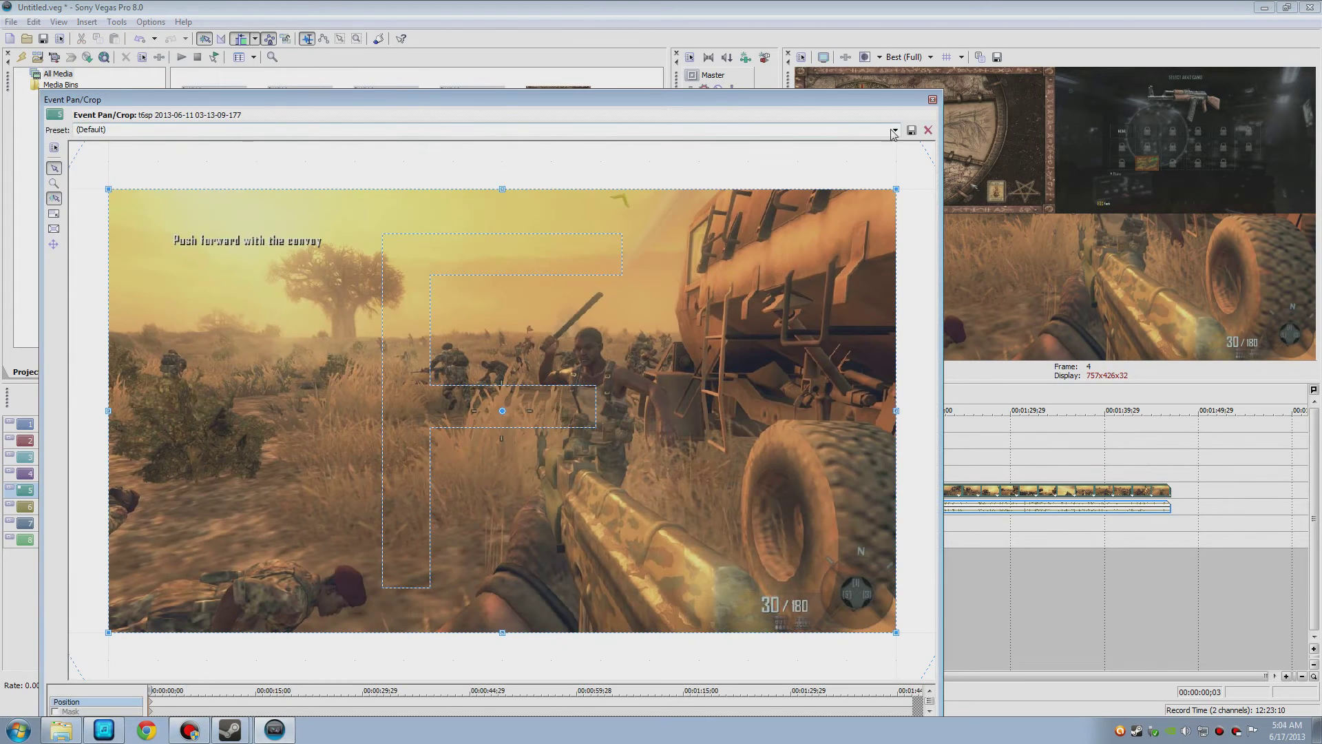
click(894, 130)
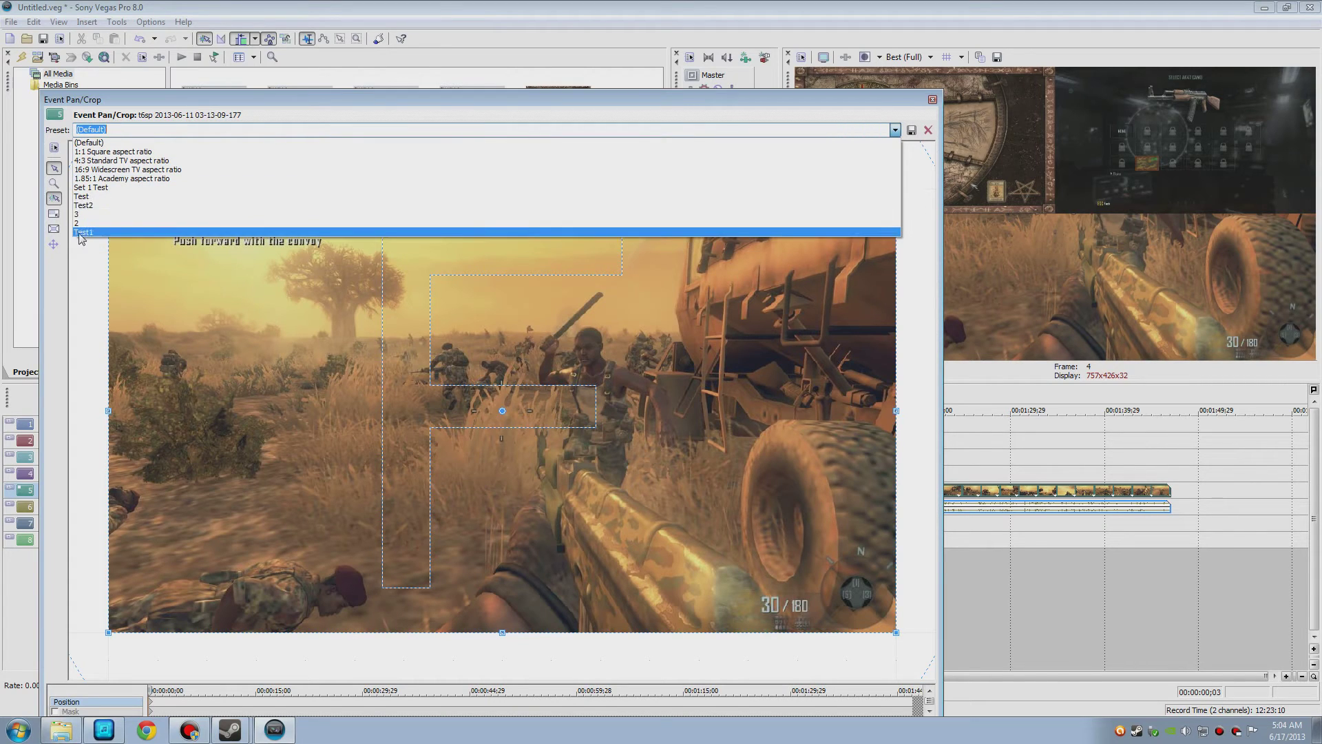
click(83, 205)
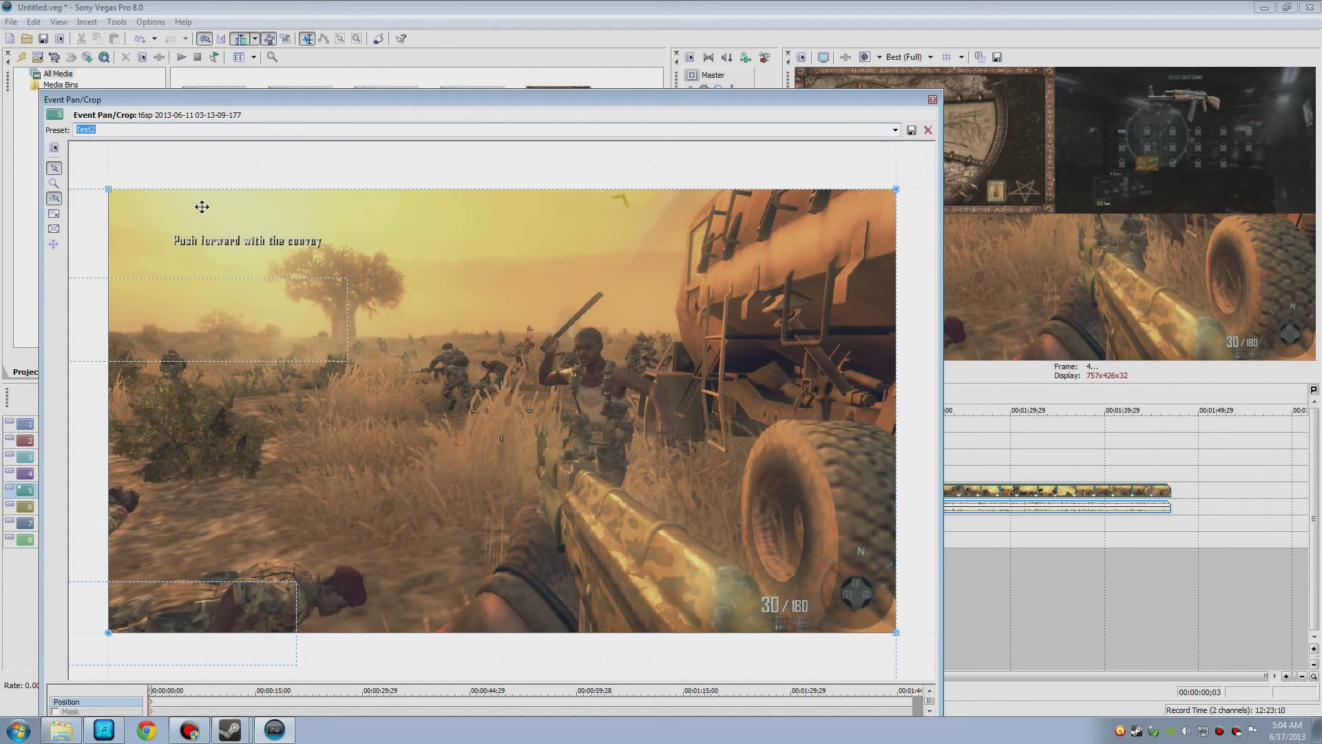
Step: Shift the crop frame diagonally so the convoy clip fills the picture's lower-left quarter and close Event Pan/Crop
click(102, 160)
scroll(349, 296, down, 8)
drag(512, 443, 697, 329)
click(933, 100)
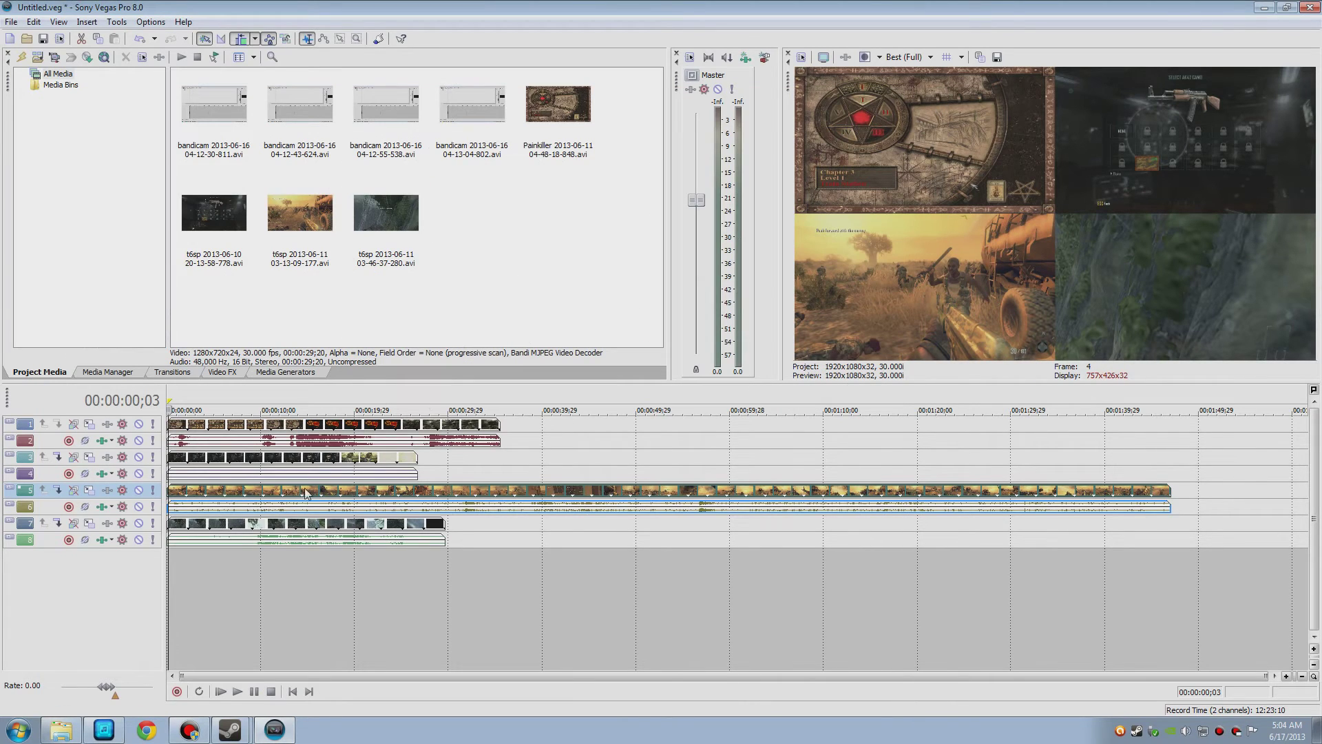
click(226, 520)
right_click(226, 521)
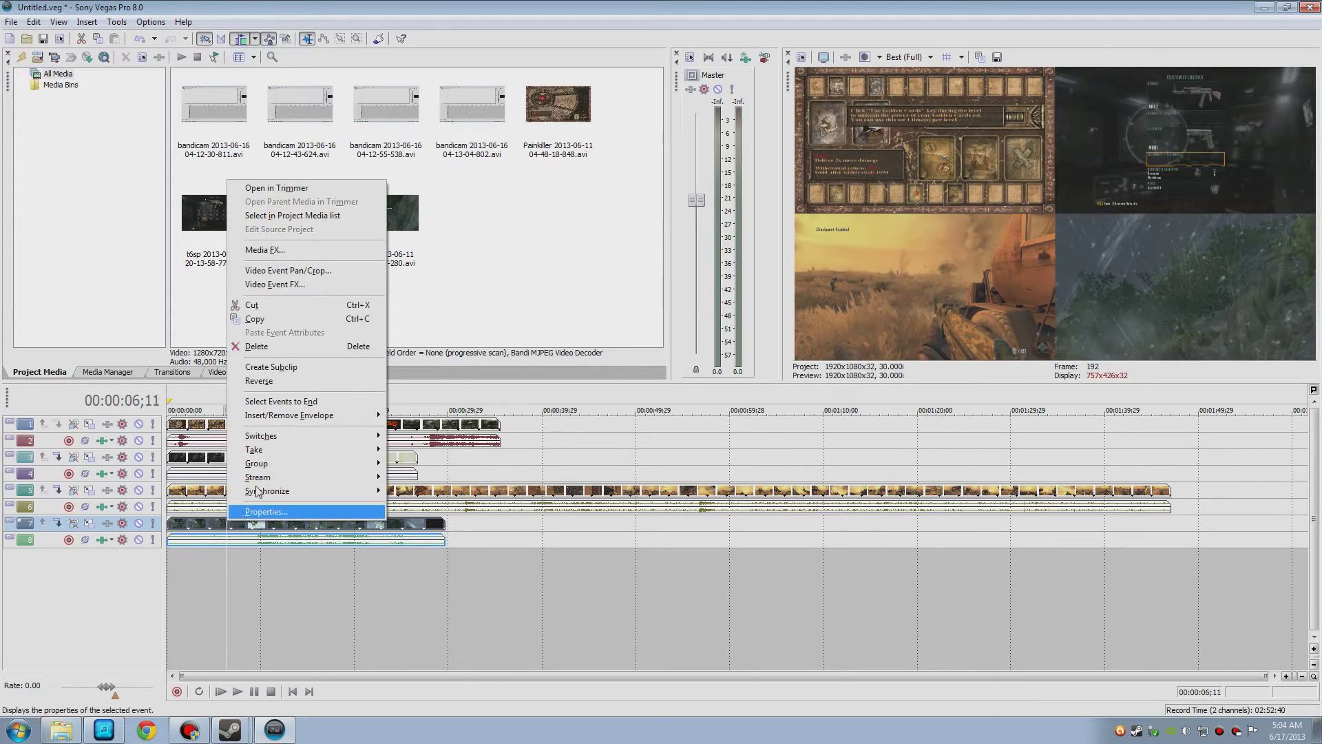
click(261, 274)
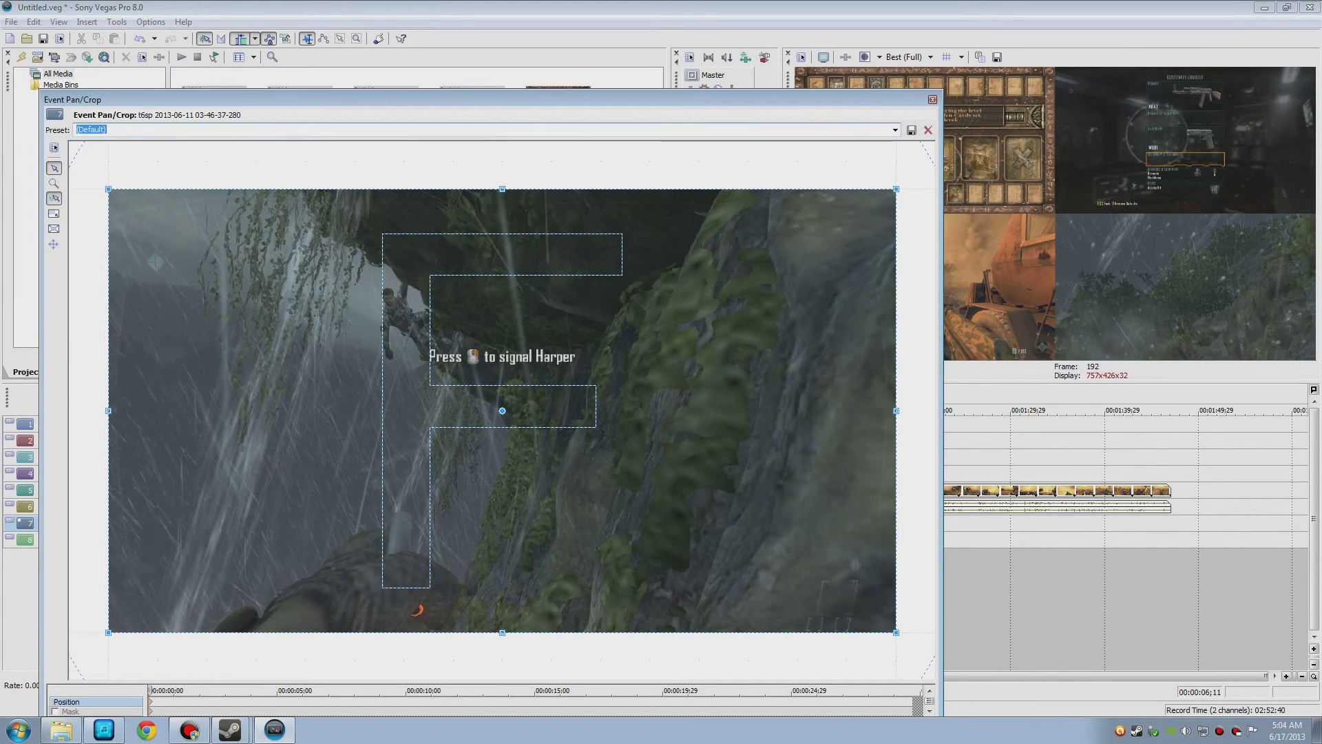
click(895, 130)
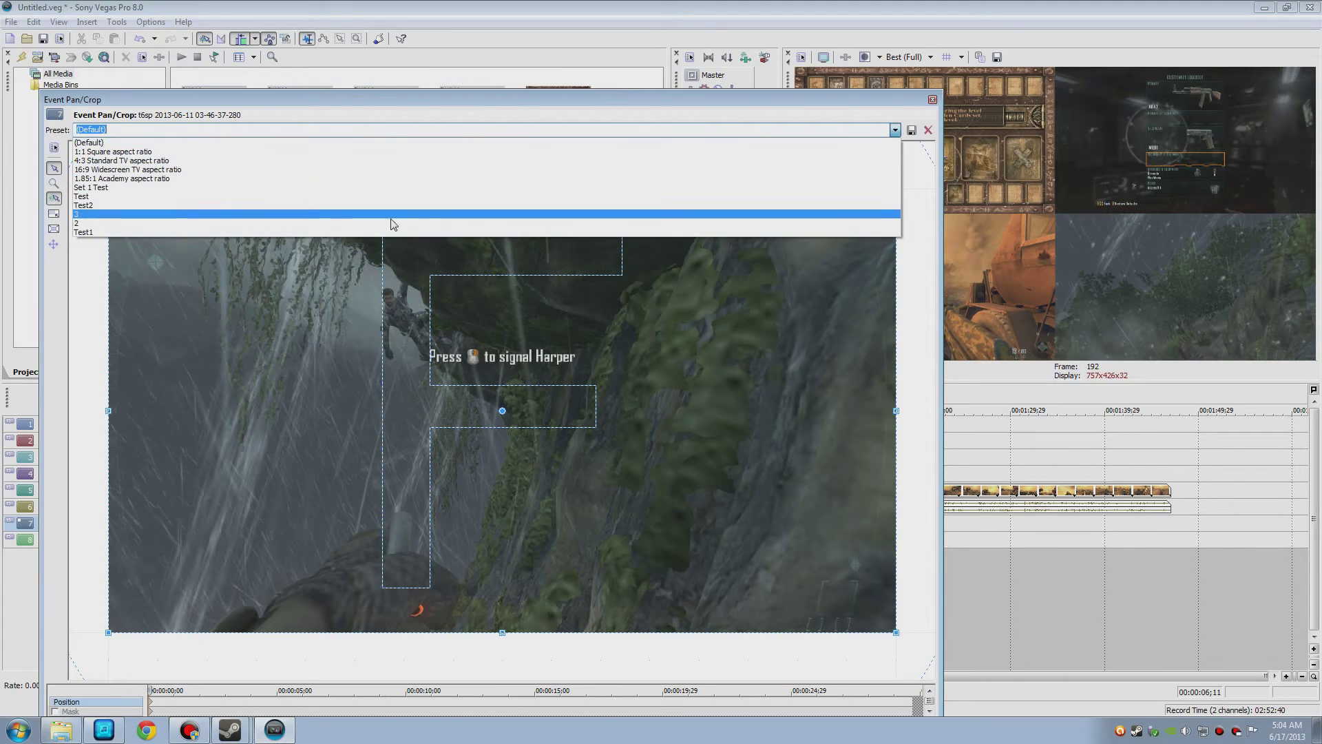
click(103, 232)
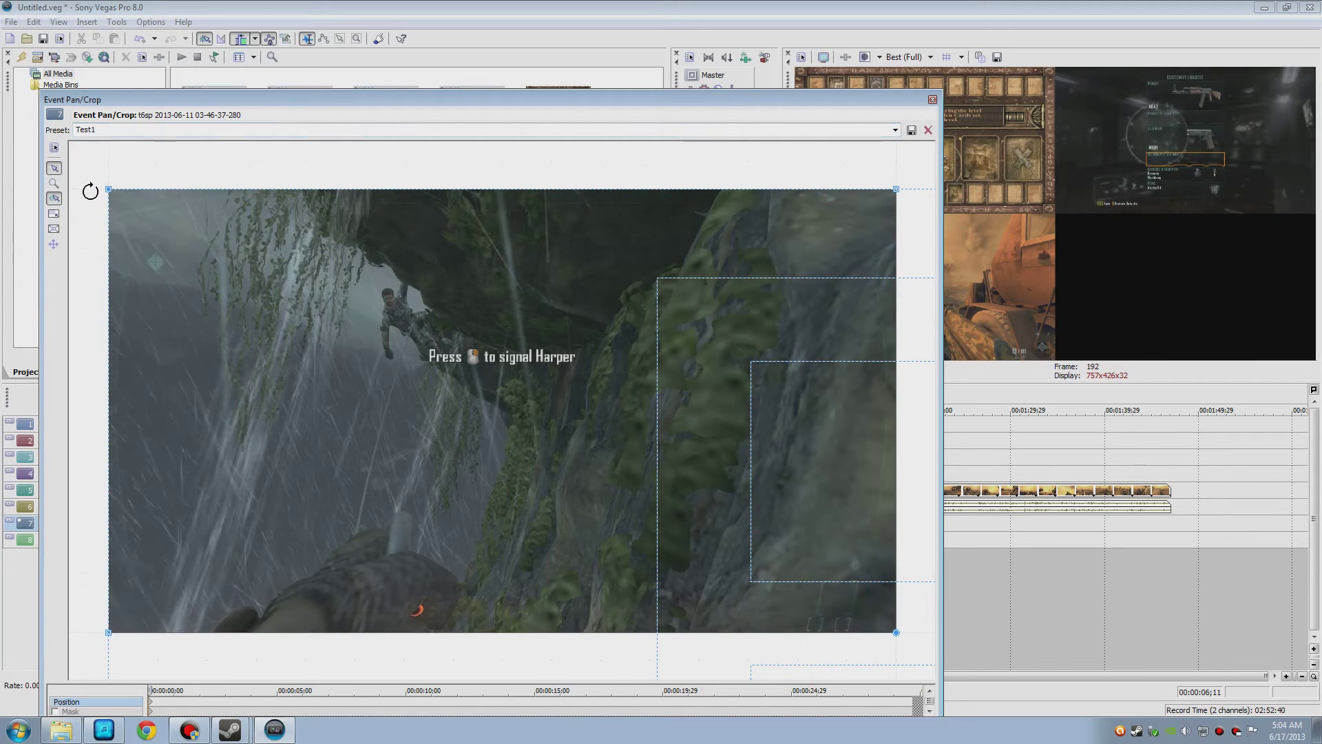
Step: Shift the crop frame diagonally so the fourth clip fills the picture's lower-right quarter and close Event Pan/Crop
scroll(517, 296, down, 6)
scroll(583, 339, down, 1)
mouse_move(666, 436)
mouse_down()
mouse_move(545, 347)
mouse_move(468, 333)
mouse_move(489, 348)
mouse_move(495, 334)
mouse_move(480, 337)
mouse_up()
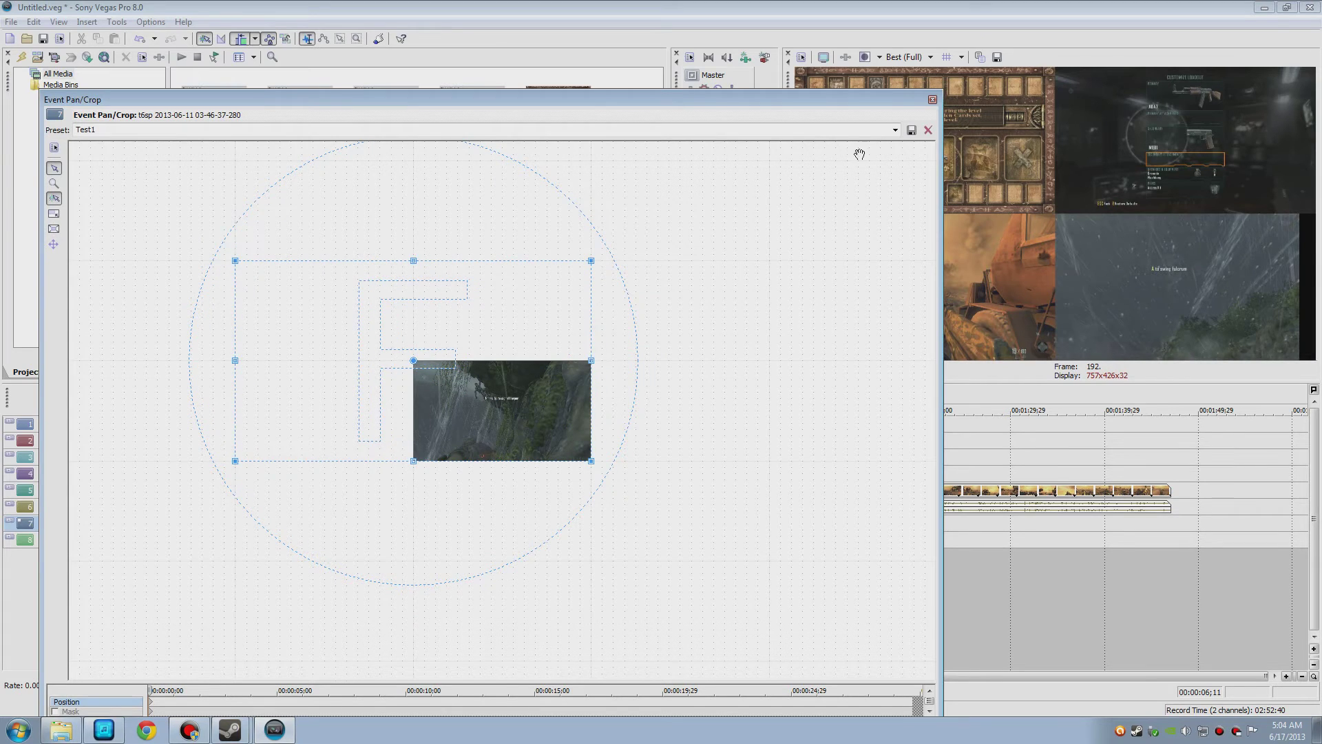
click(932, 99)
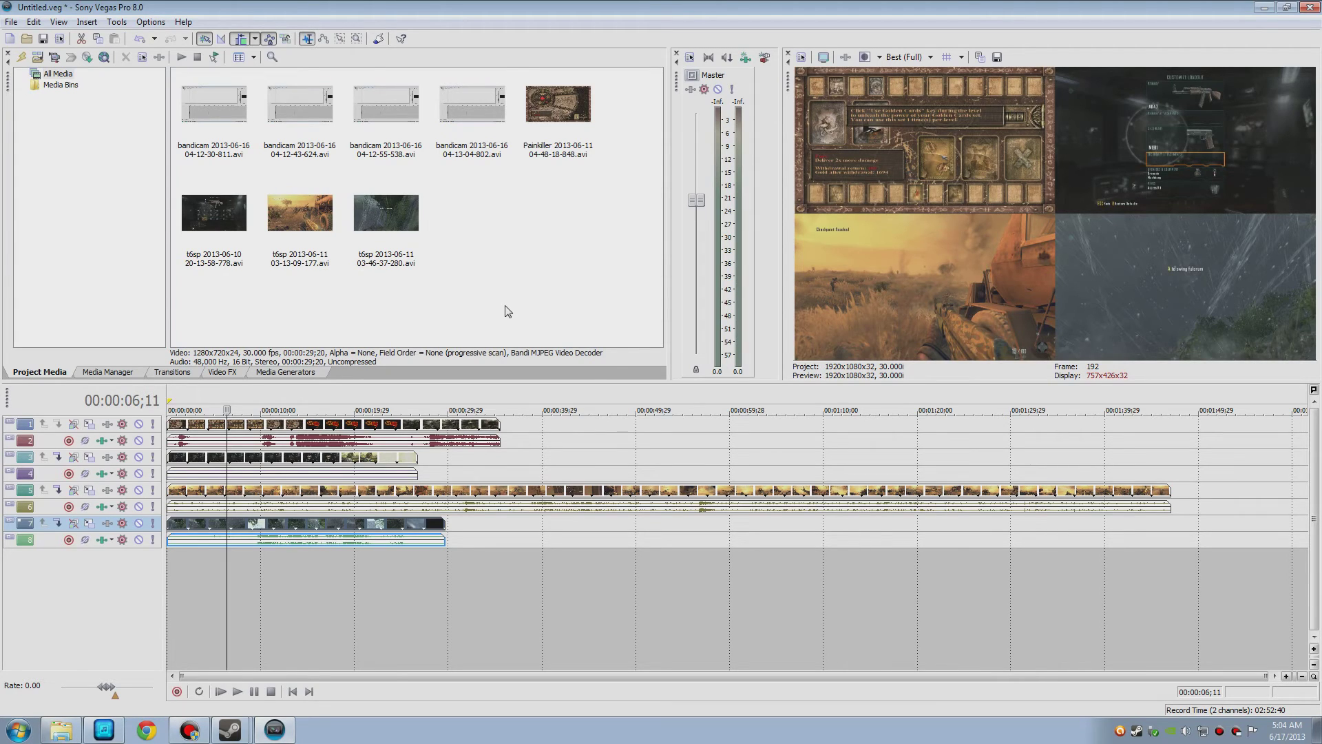
Step: Play the four-way split-screen project from the start of the timeline to preview it
click(293, 691)
click(239, 692)
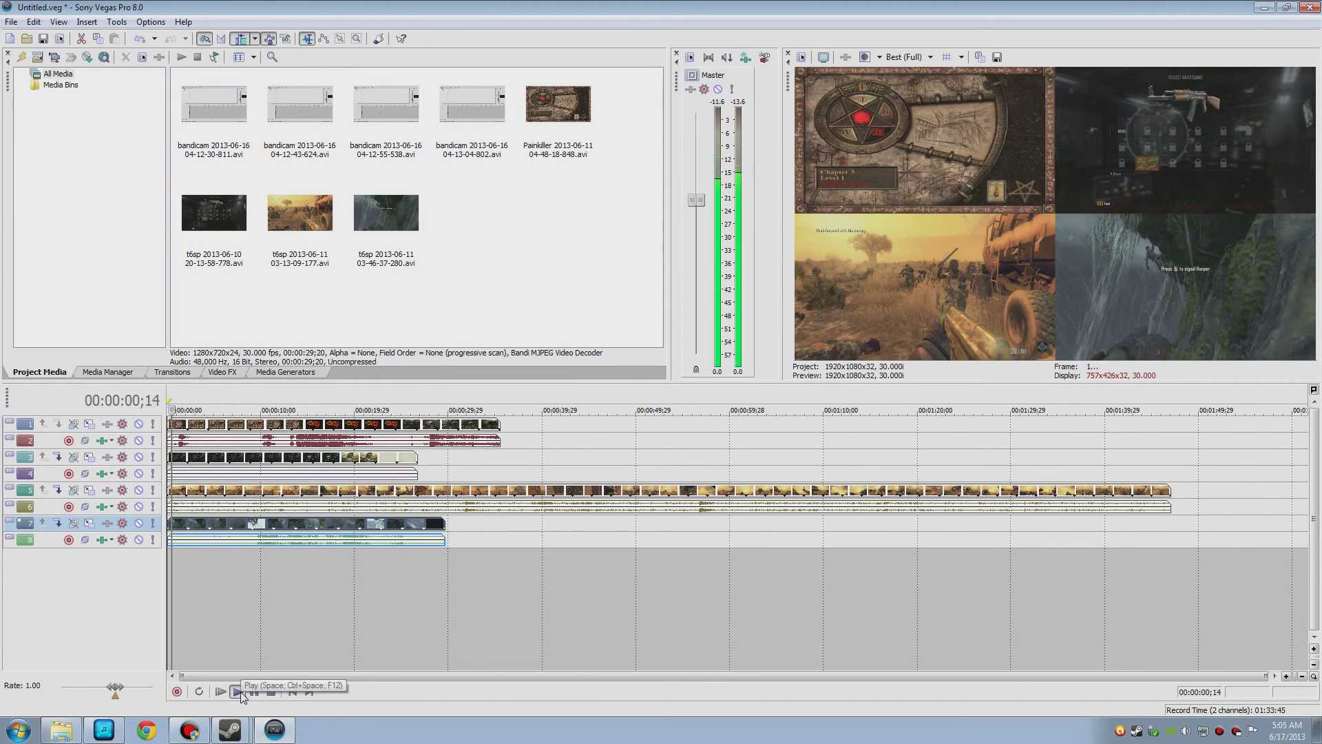